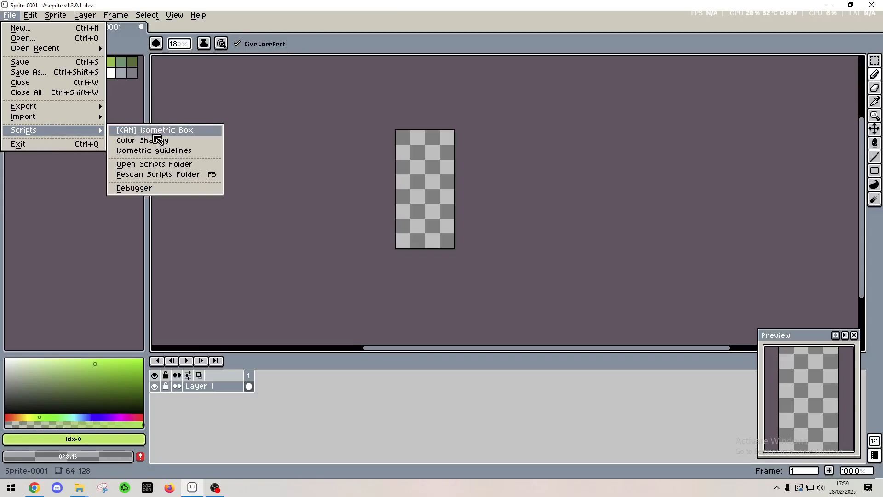
Step: Run the [KAM] Isometric Box script and add a box with left 5, right 5 and height 10
left_click(161, 132)
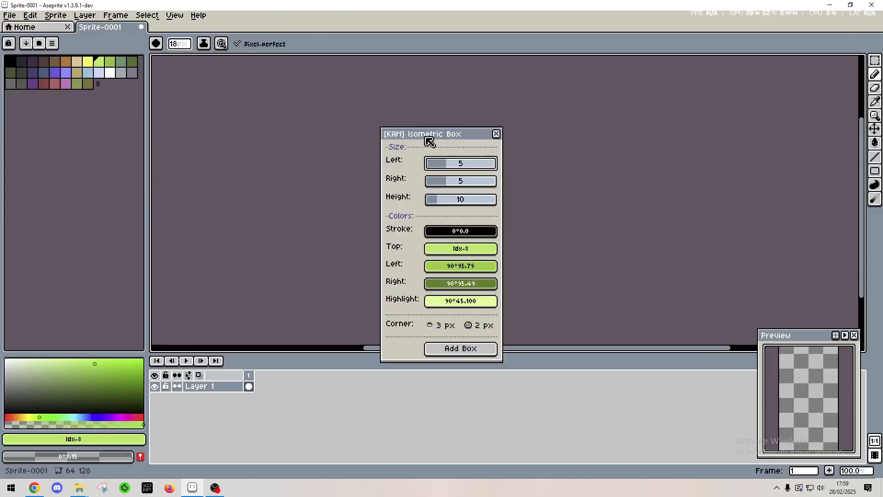
left_click_drag(428, 137, 587, 113)
left_click(594, 323)
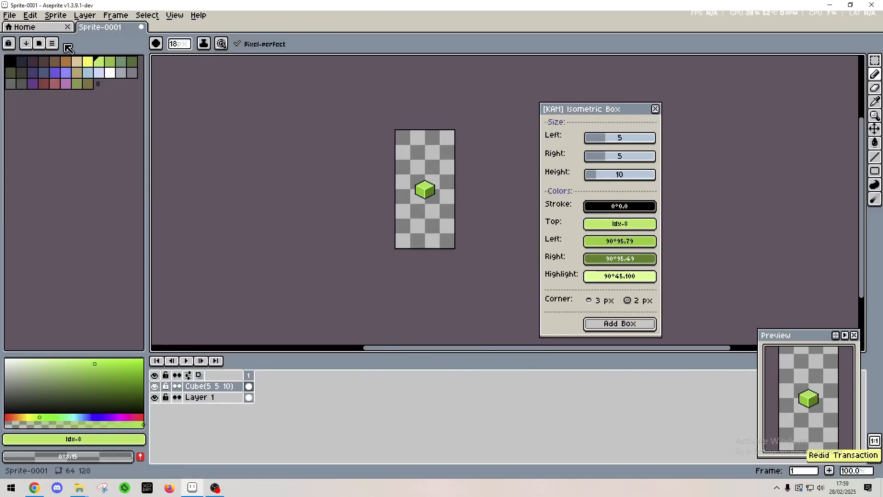
Step: Run the Color Shading script and set its base to the violet-blue palette colour at index 17
left_click(9, 15)
mouse_move(74, 134)
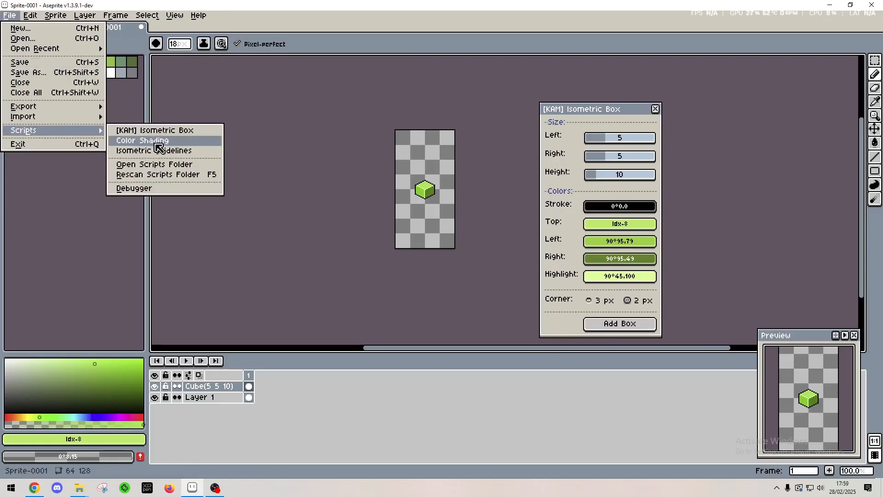
left_click(138, 141)
left_click_drag(395, 182, 276, 150)
left_click(65, 72)
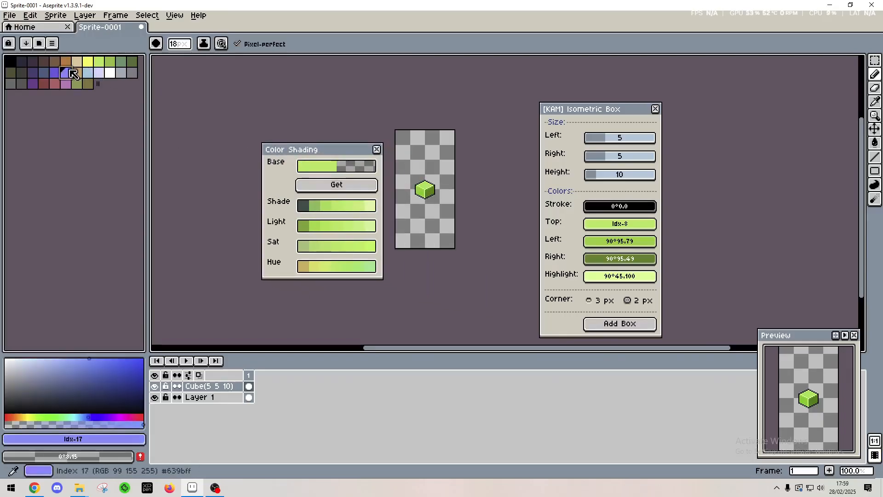
left_click(336, 185)
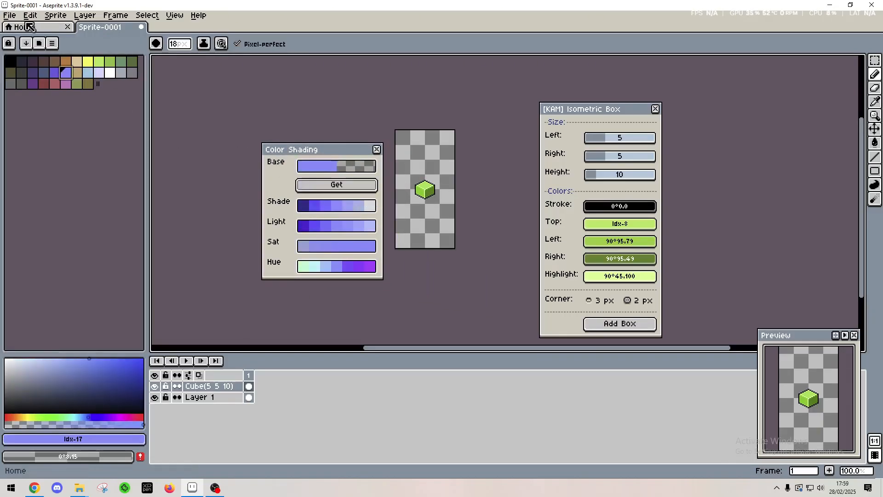
Step: Run the Isometric guidelines script with square size 5, floor size 6, wall height 6 and padding 5
left_click(9, 15)
mouse_move(65, 134)
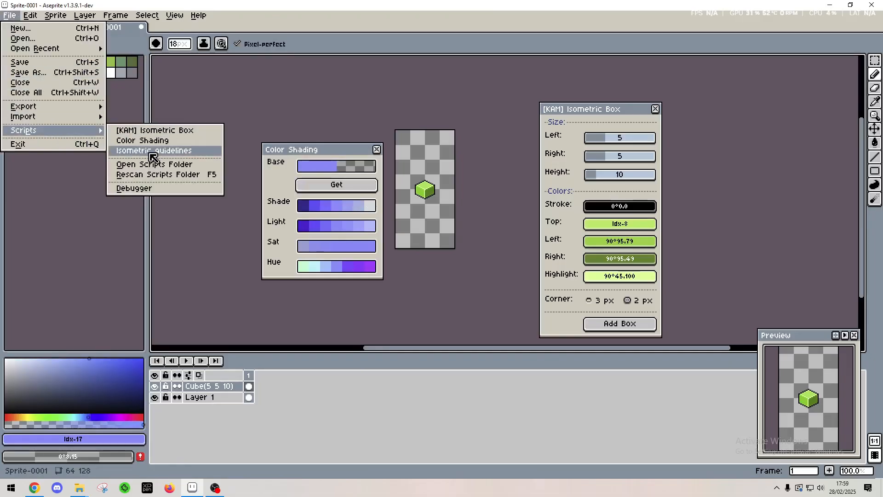
left_click(203, 150)
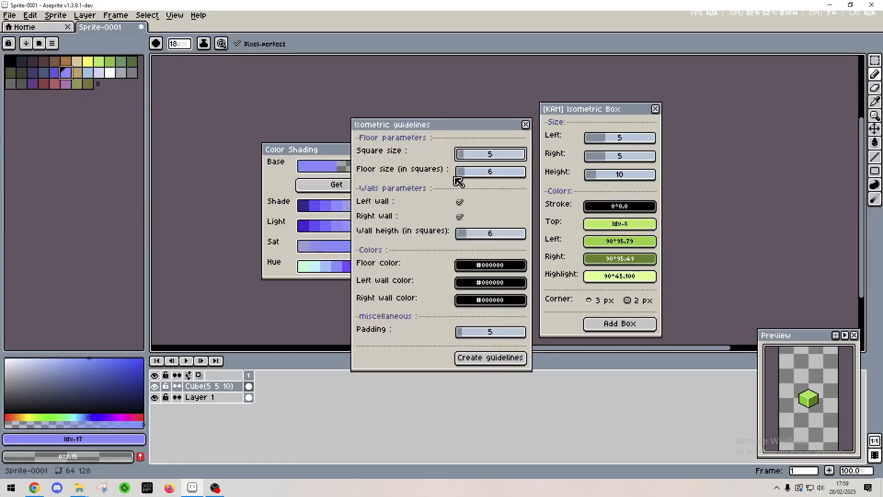
left_click(515, 359)
scroll(486, 205, "up", 2)
left_click_drag(446, 235, 448, 240)
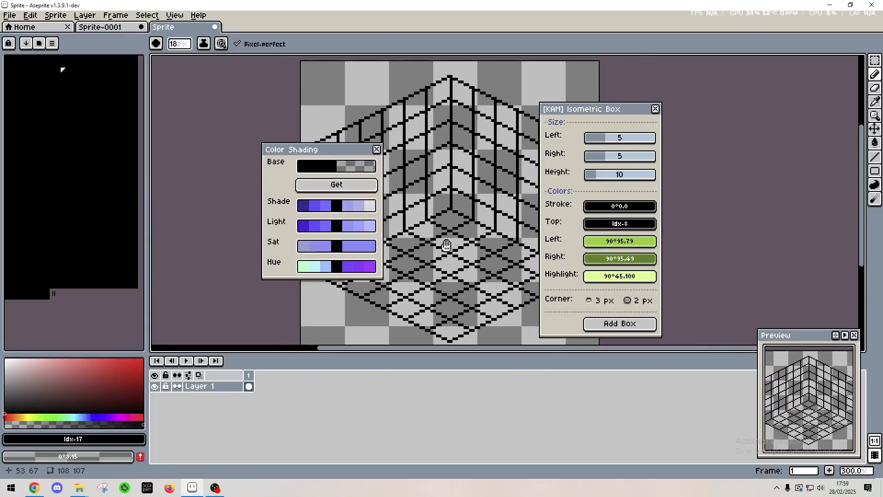
Step: Close the Color Shading and Isometric Box windows and discard the guidelines sprite without saving it
left_click(376, 149)
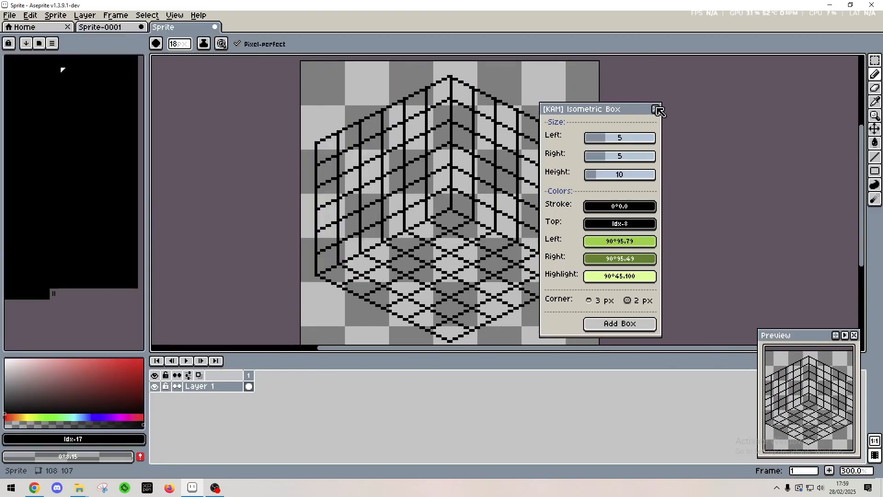
left_click(655, 108)
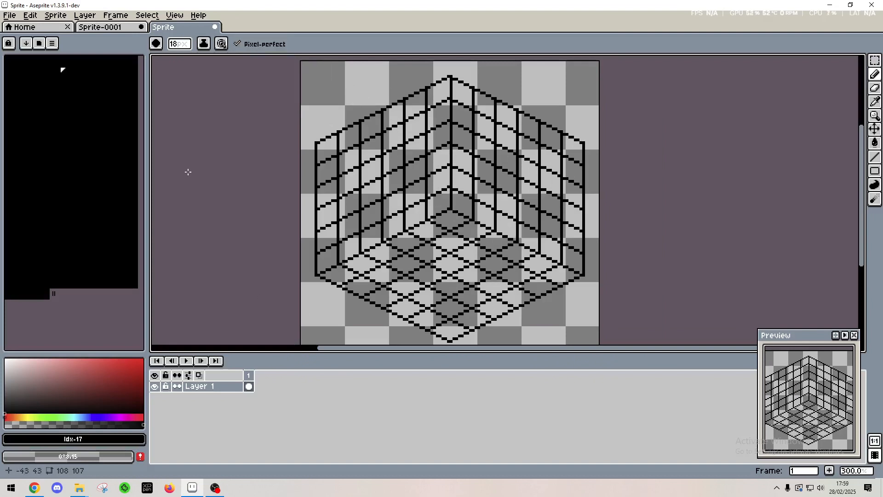
left_click(215, 27)
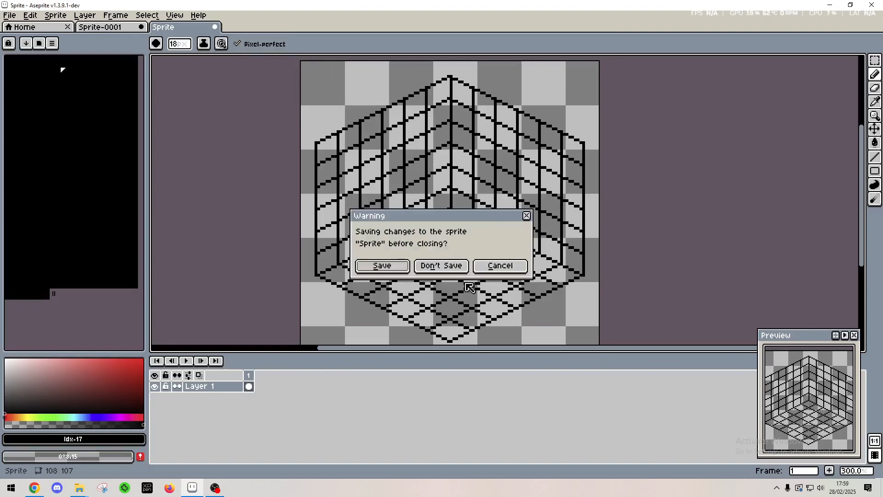
left_click(460, 267)
left_click_drag(425, 199, 439, 180)
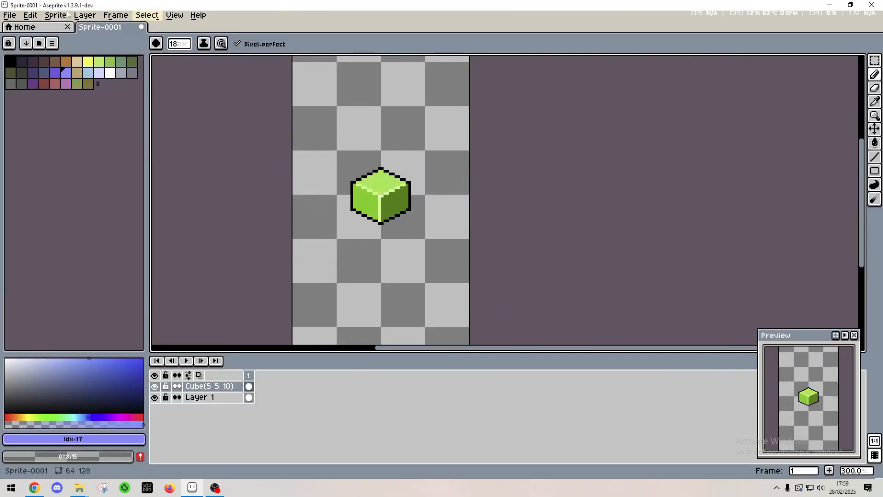
Step: Check the program's version in its About information, and close it
left_click(198, 15)
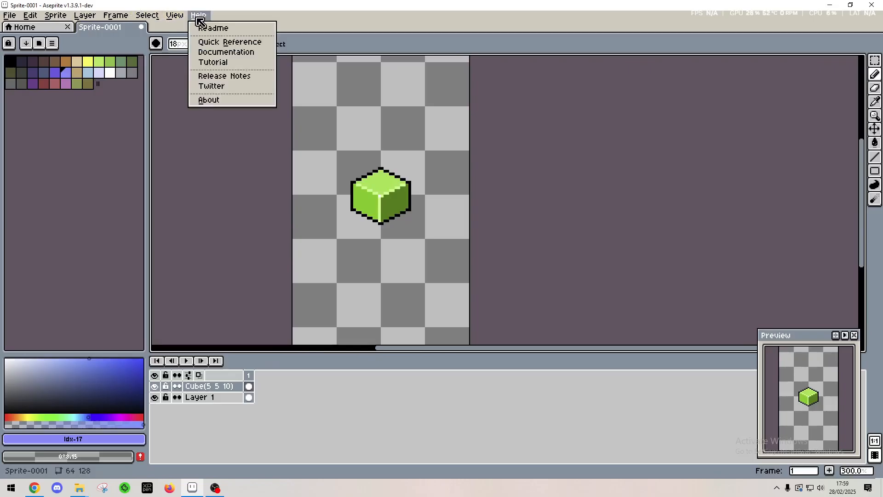
left_click(231, 102)
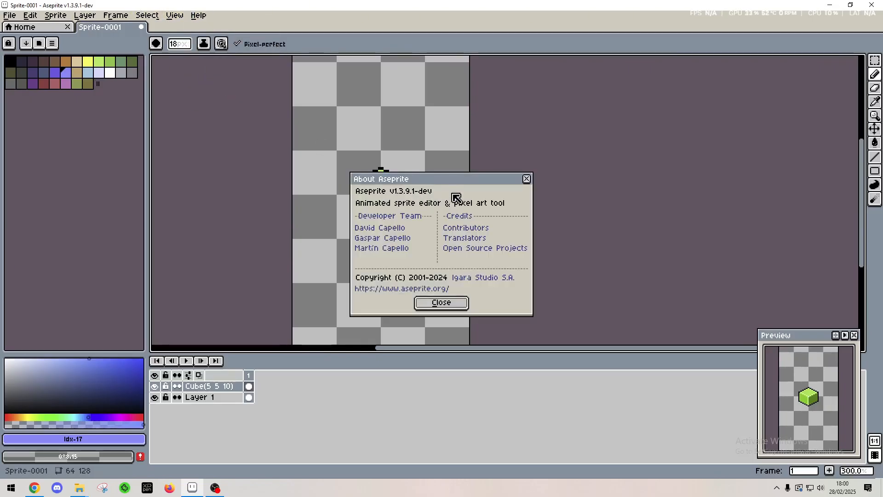
left_click(527, 179)
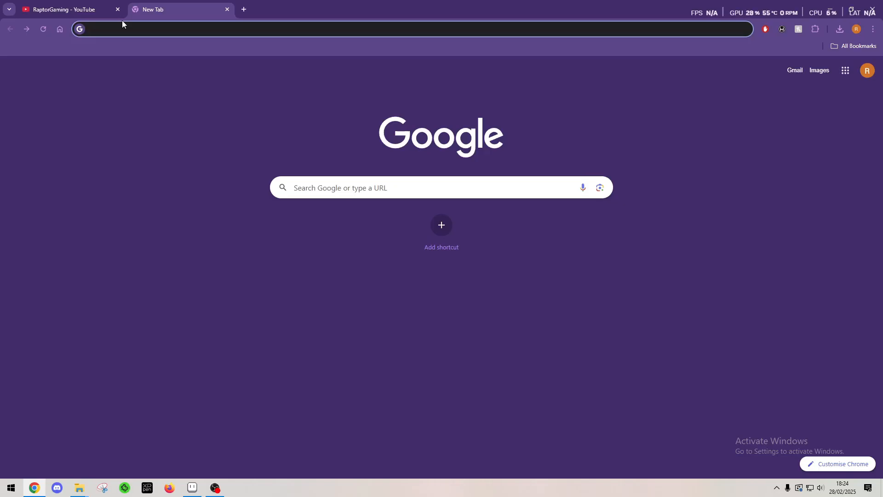
Step: Switch to Chrome, search Google for 7zip and open the official 7-Zip website
type("7zip")
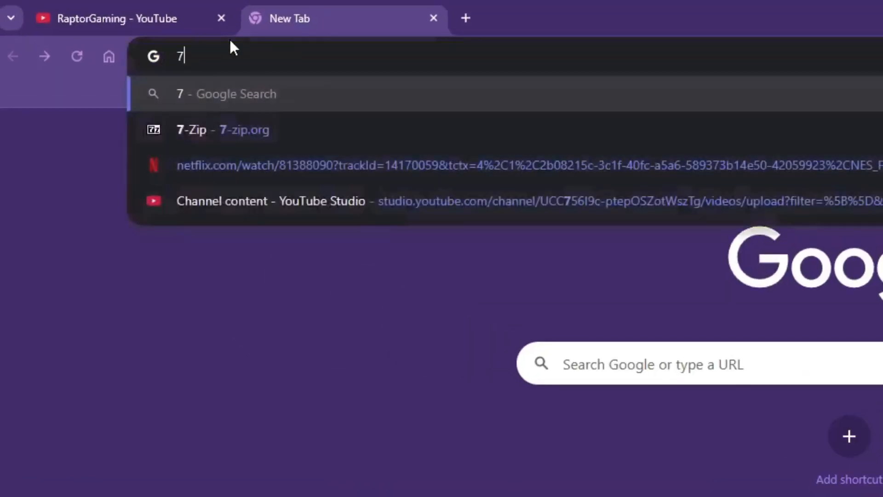
key("Return")
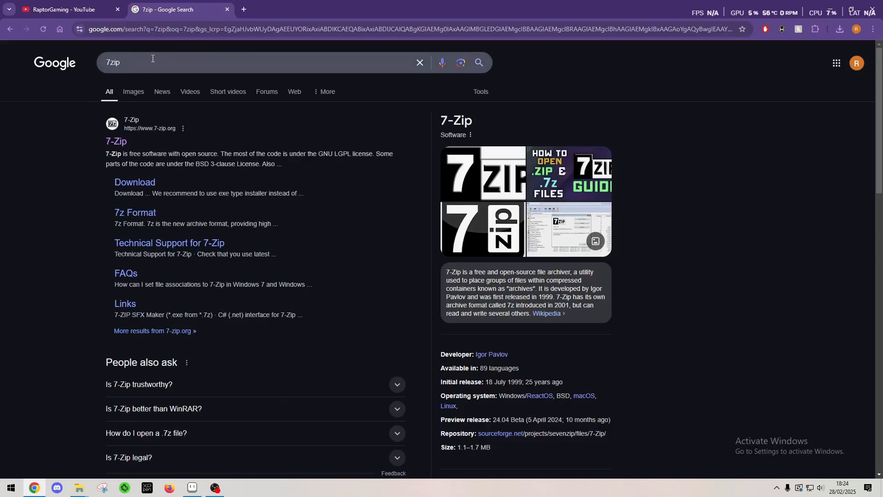
left_click(111, 141)
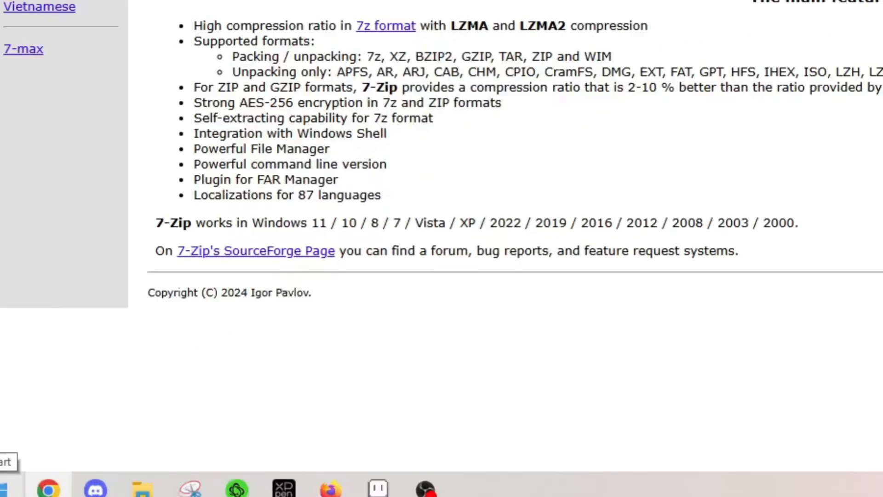
Step: Look up the PC's system type in the Windows system About settings, and close Settings
right_click(2, 487)
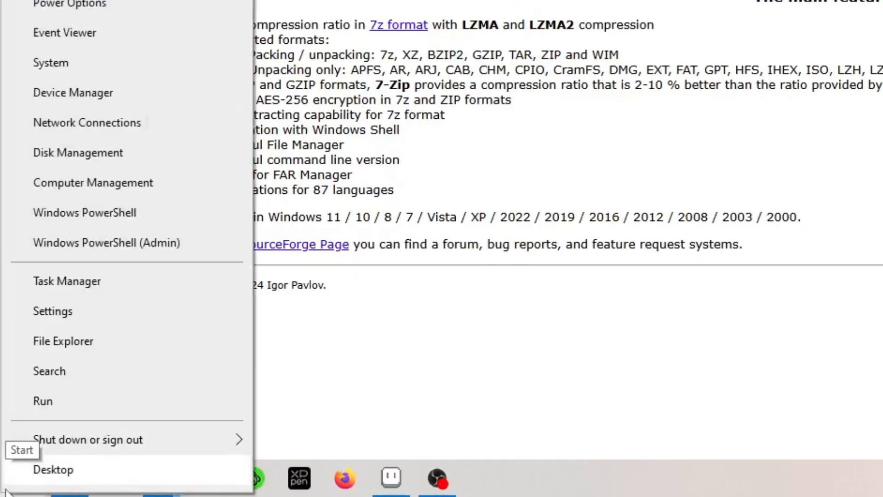
left_click(89, 316)
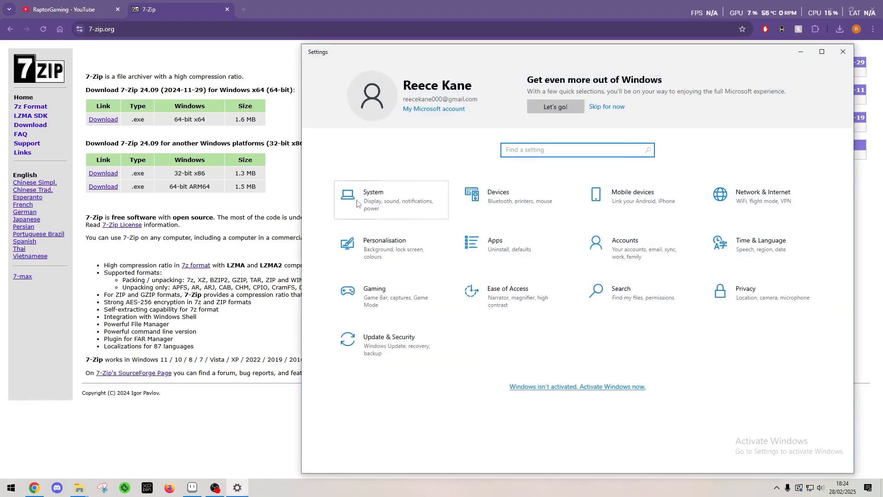
left_click(375, 196)
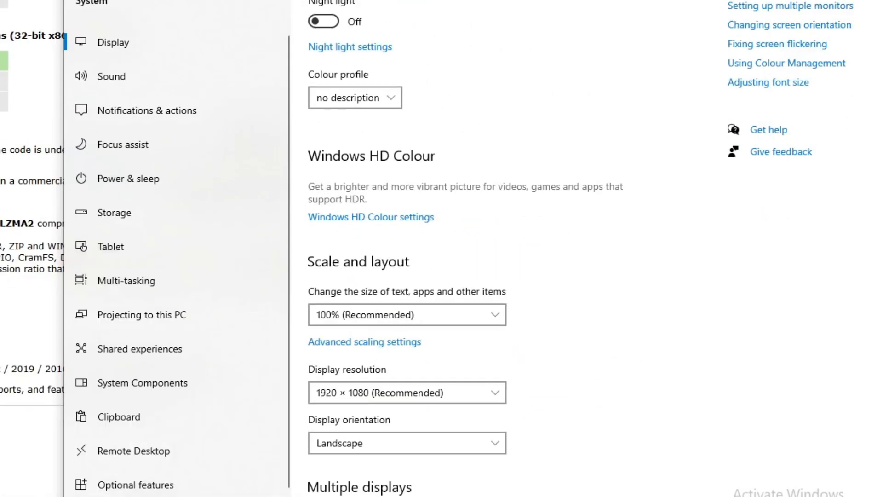
scroll(177, 258, "down", 1)
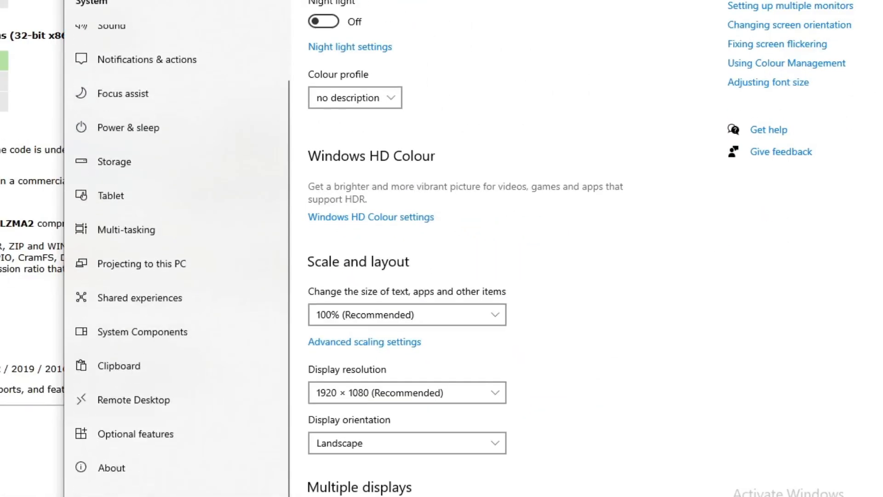
left_click(158, 466)
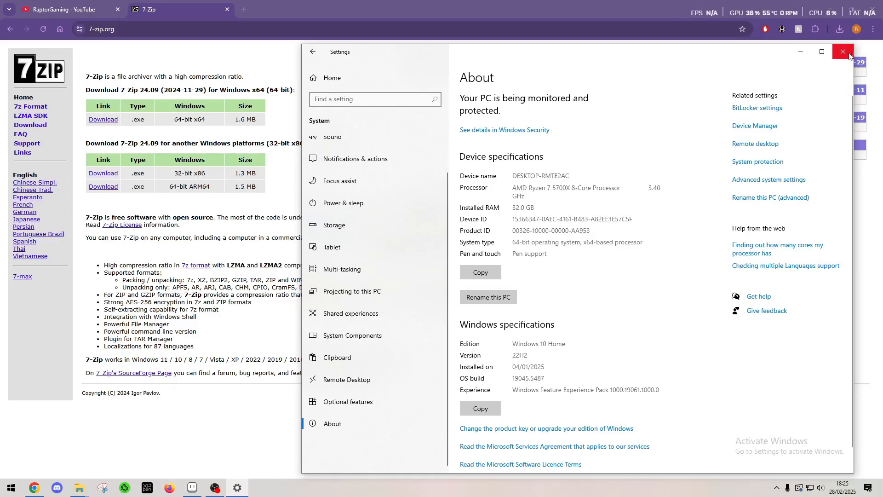
left_click(855, 54)
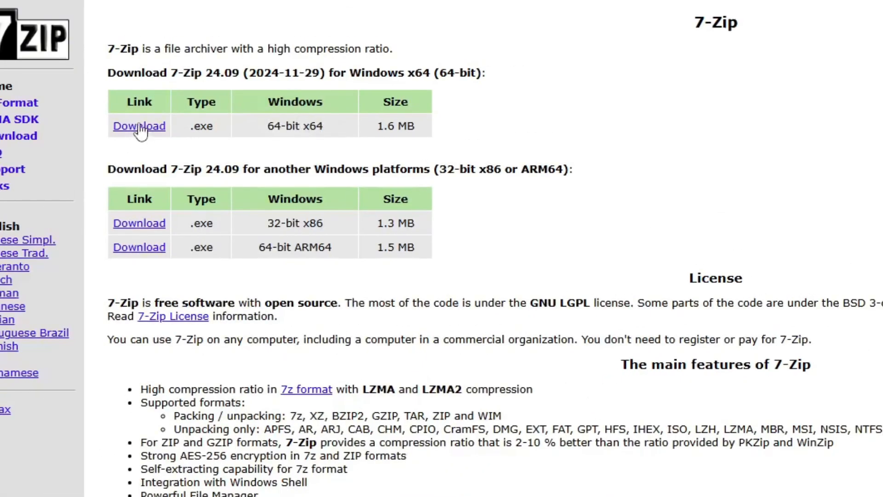
Step: Download the 64-bit x64 7-Zip 24.09 installer and install it to C:\Program Files\7-Zip\
left_click(139, 129)
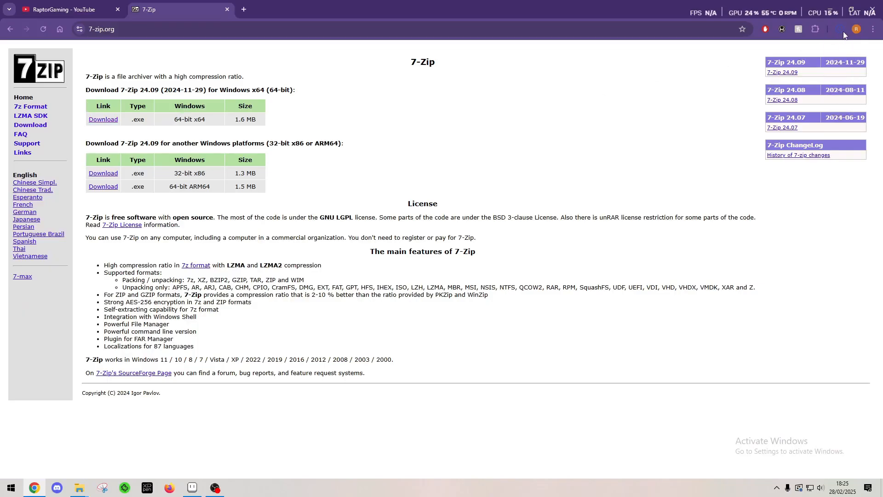
left_click(840, 30)
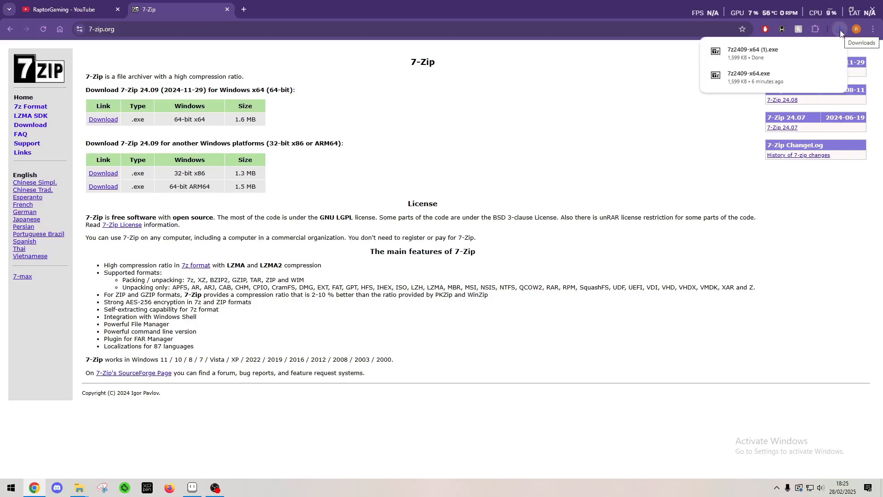
left_click(763, 55)
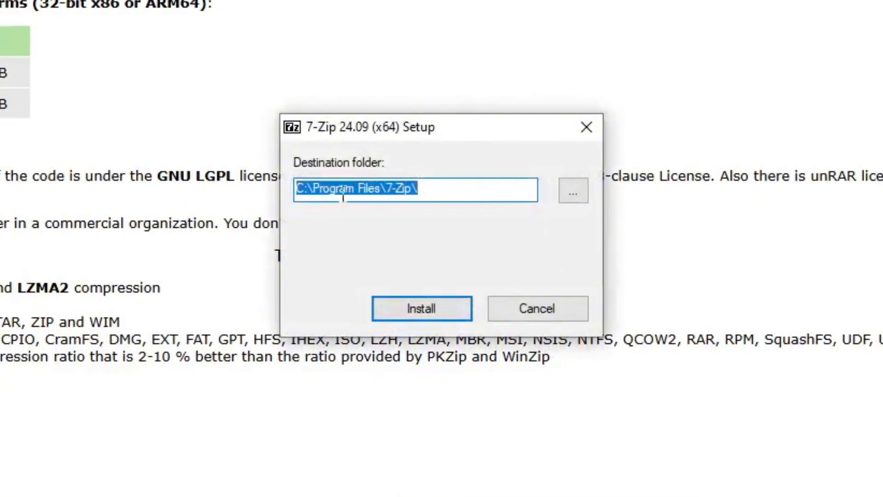
left_click(423, 305)
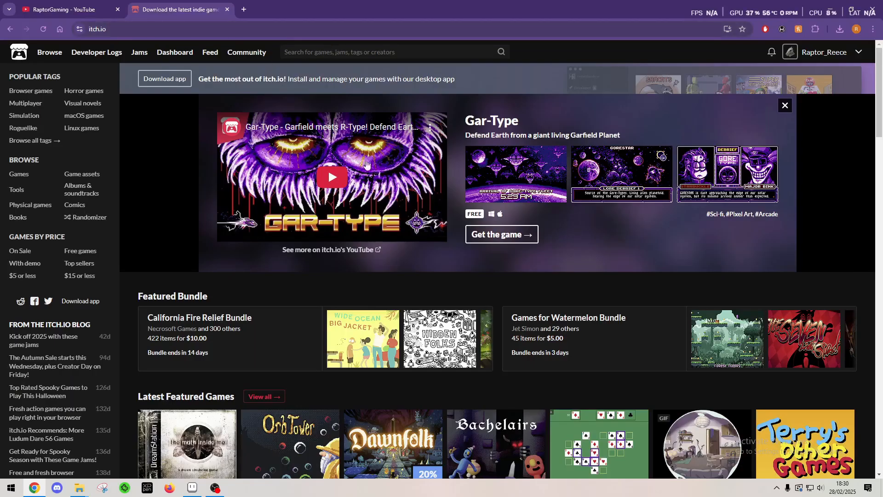
Step: Search itch.io for aseprite, restrict the results to game assets and browse them
left_click(307, 52)
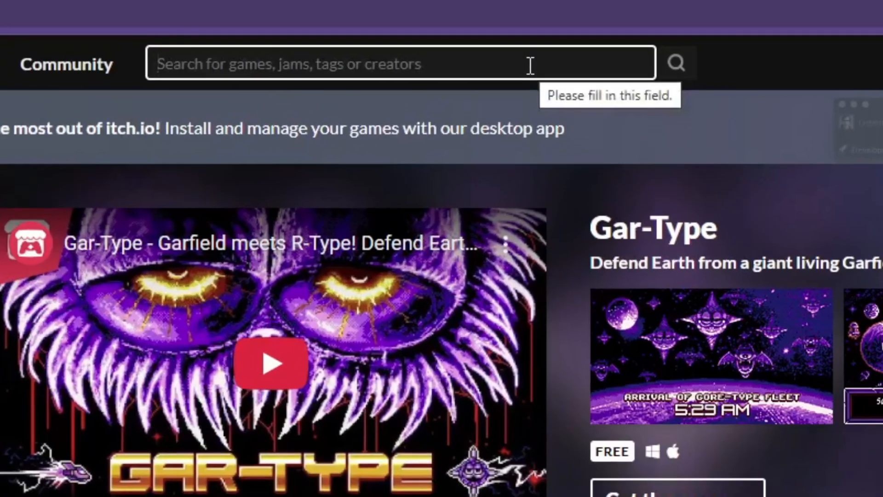
type("asepr")
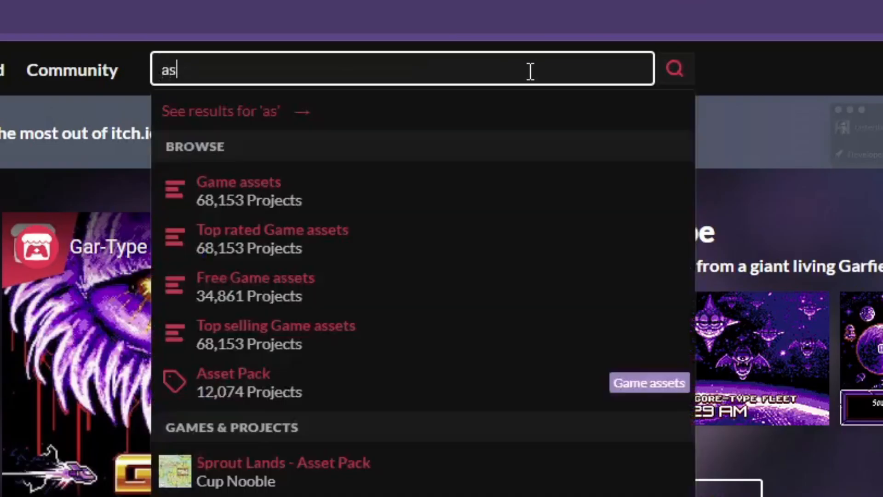
type("ite")
key("Return")
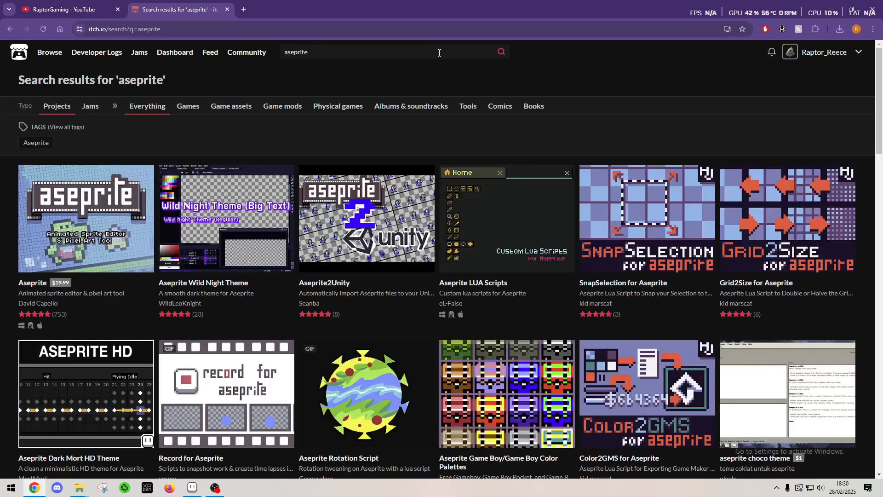
left_click(233, 108)
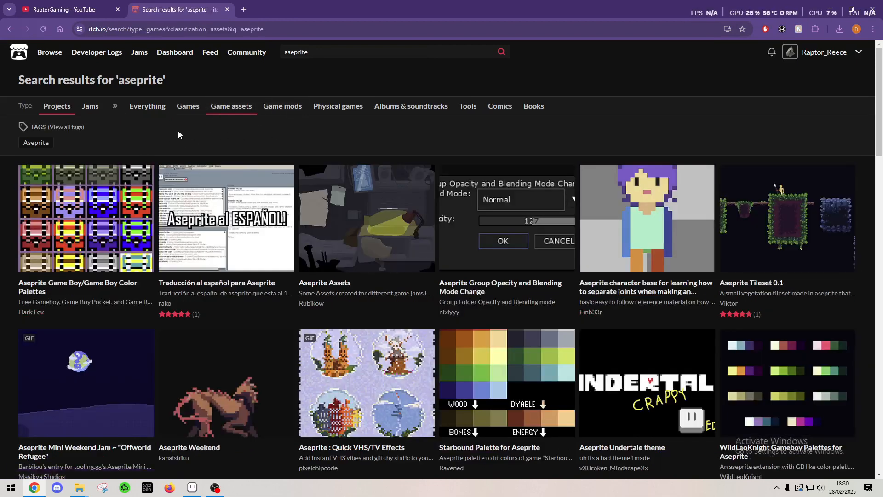
scroll(178, 130, "down", 1)
scroll(180, 129, "down", 2)
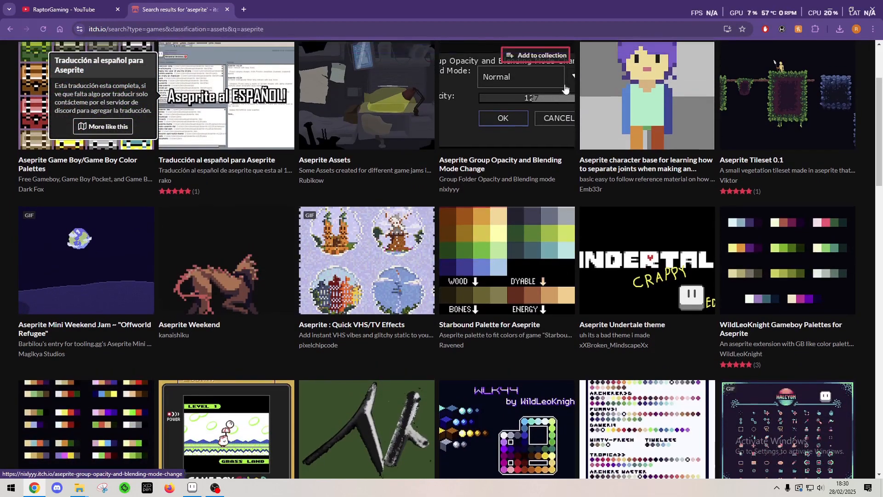
scroll(566, 88, "up", 1)
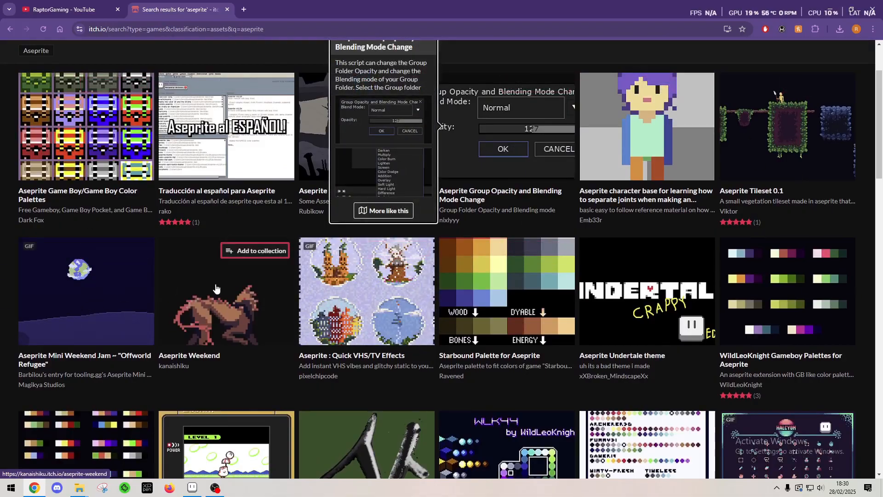
scroll(781, 172, "down", 1)
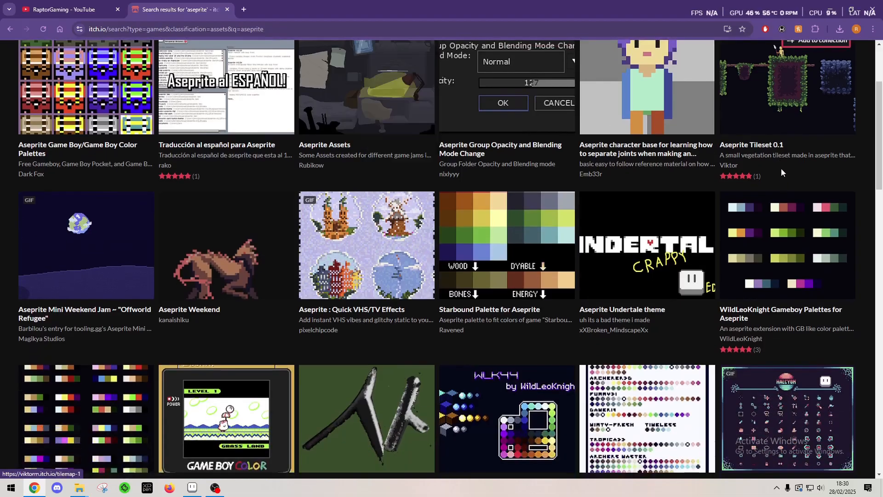
Step: Open the YouTube video on creating a pixel art pine tree and follow the Color Shading plugin link in its description
scroll(781, 172, "down", 3)
scroll(591, 136, "up", 5)
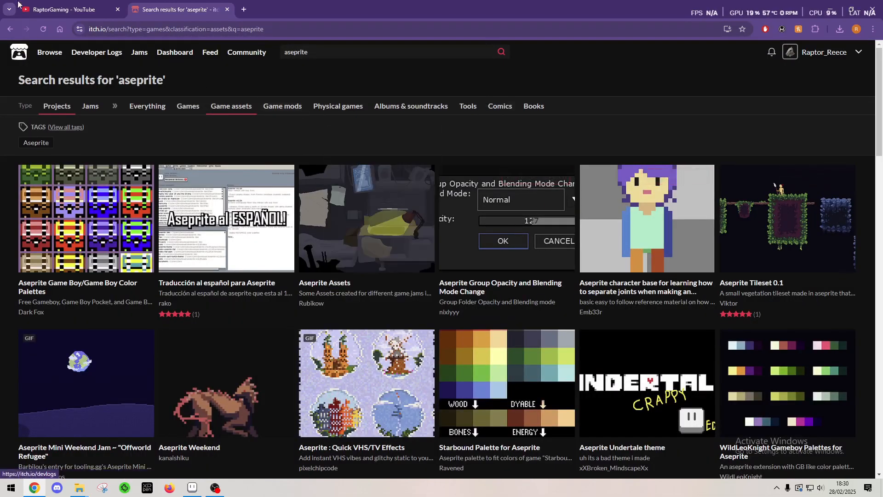
left_click(51, 9)
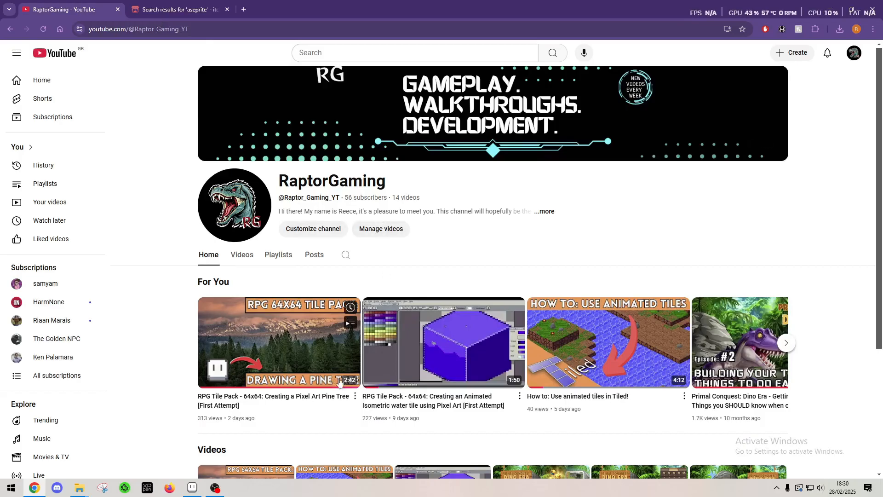
left_click(313, 403)
left_click(265, 301)
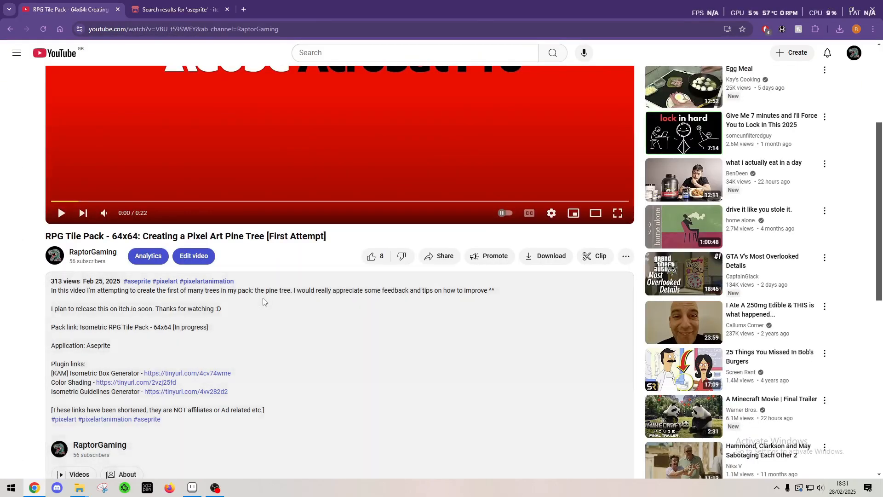
scroll(265, 302, "down", 1)
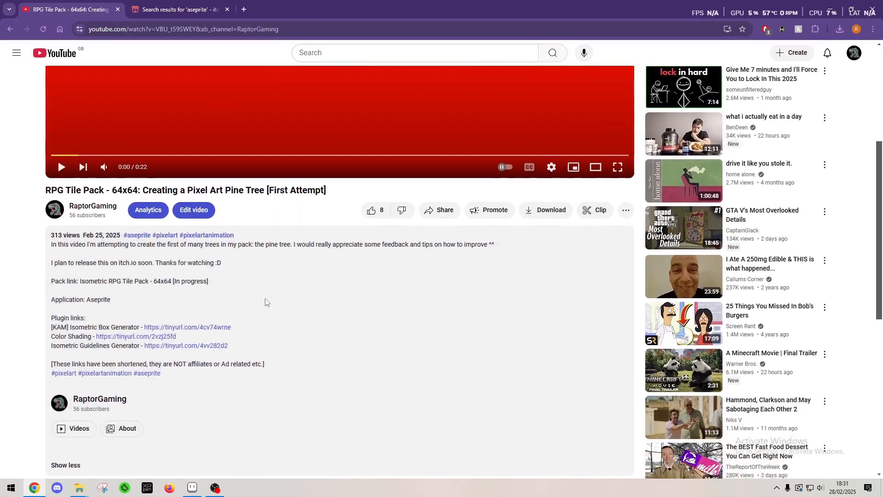
scroll(256, 301, "down", 1)
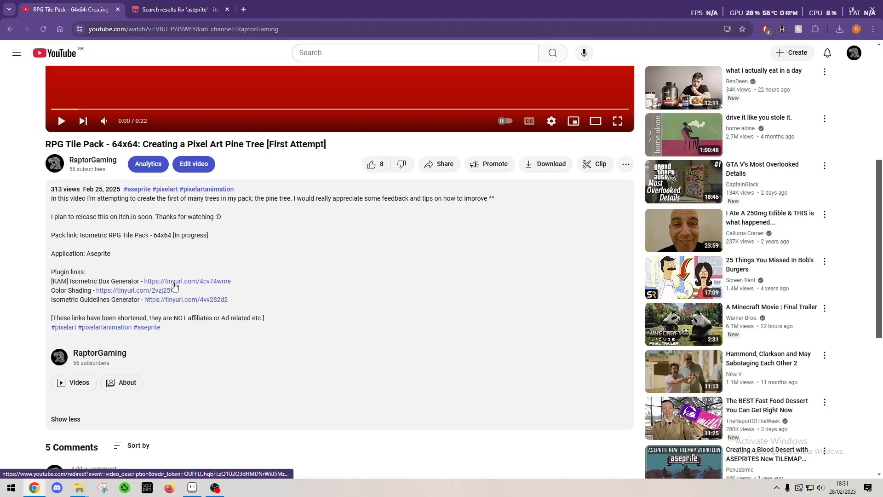
left_click(127, 291)
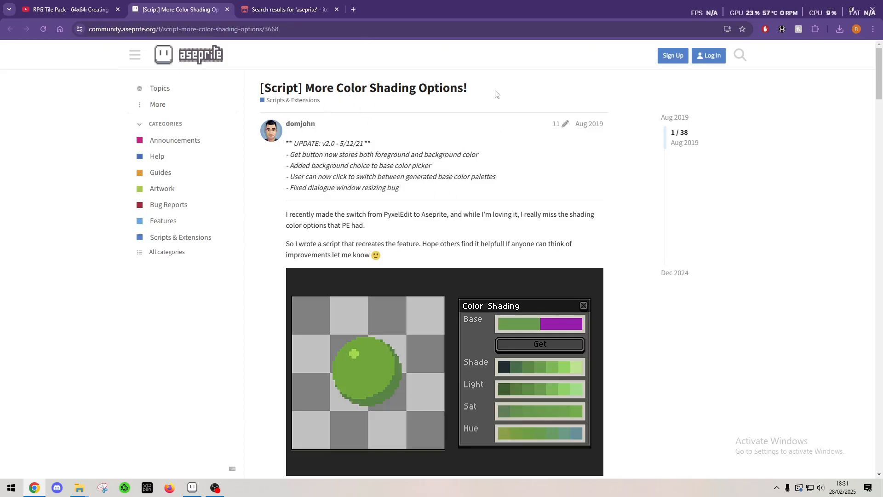
Step: Review the More Color Shading Options script post on the Aseprite forum and open its GitHub download link
scroll(609, 192, "down", 10)
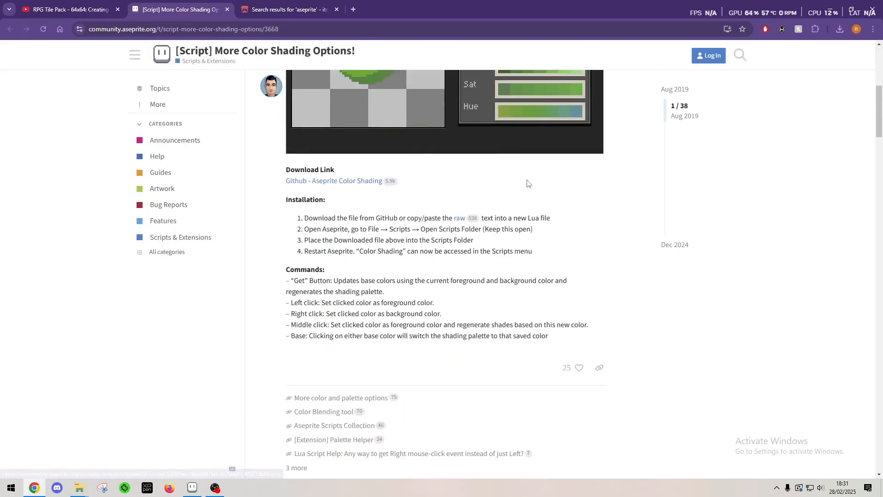
scroll(529, 185, "up", 6)
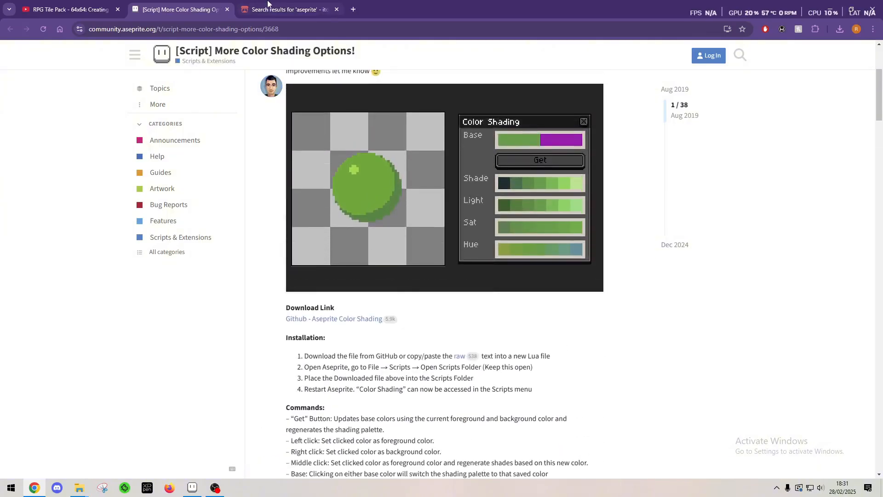
scroll(415, 130, "up", 3)
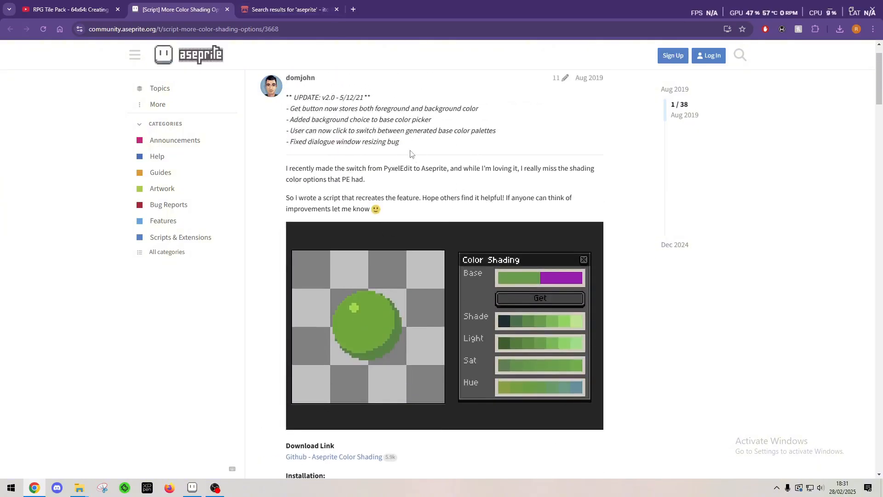
scroll(508, 169, "down", 3)
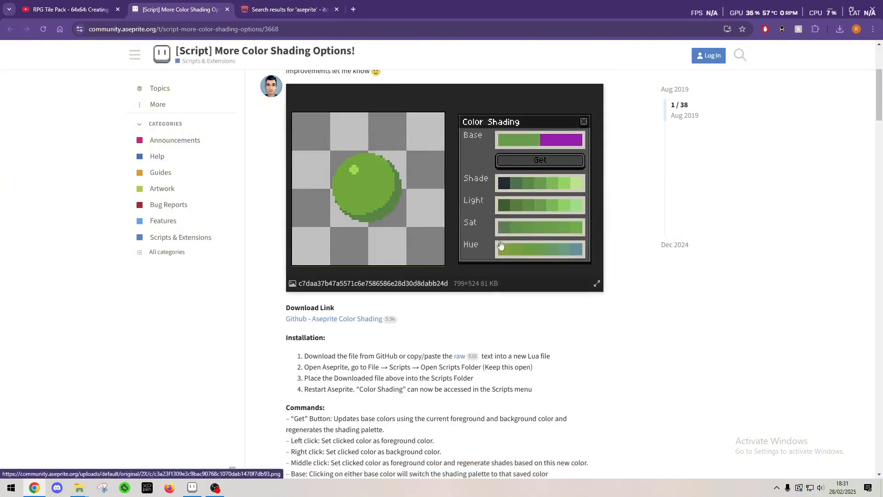
left_click(331, 322)
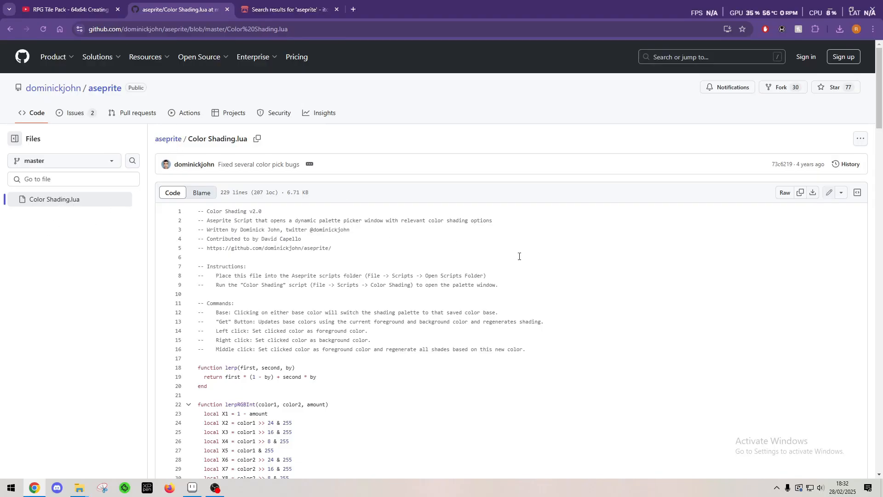
Step: Examine the instructions and source code of Color Shading.lua on GitHub
scroll(459, 268, "down", 4)
scroll(337, 216, "up", 3)
scroll(337, 215, "up", 2)
scroll(38, 217, "down", 1)
scroll(38, 217, "down", 1)
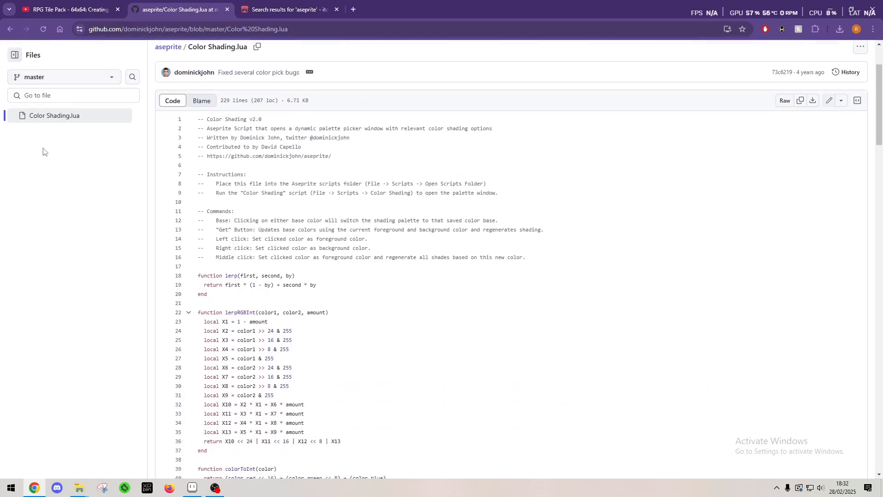
scroll(65, 196, "down", 1)
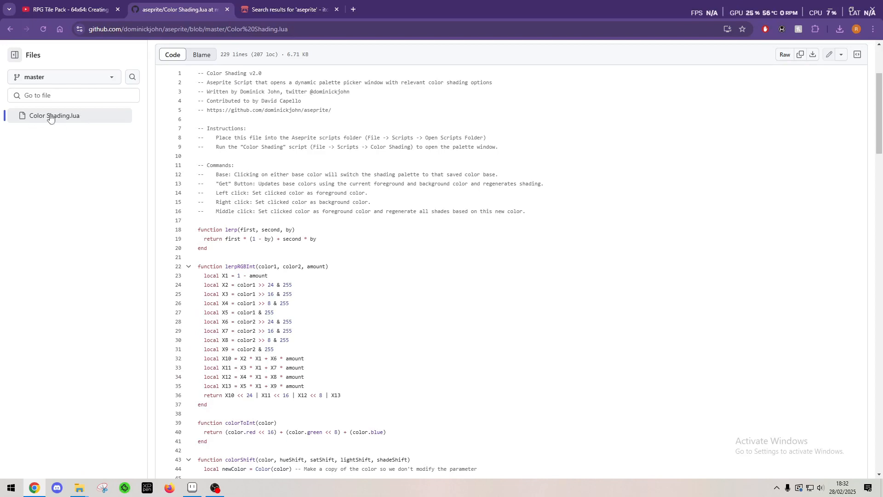
scroll(258, 175, "down", 4)
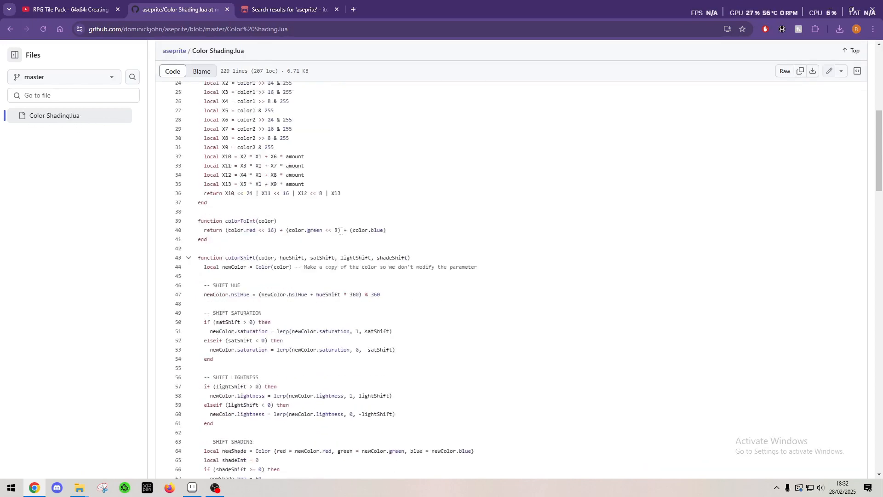
scroll(359, 213, "up", 2)
scroll(360, 213, "up", 5)
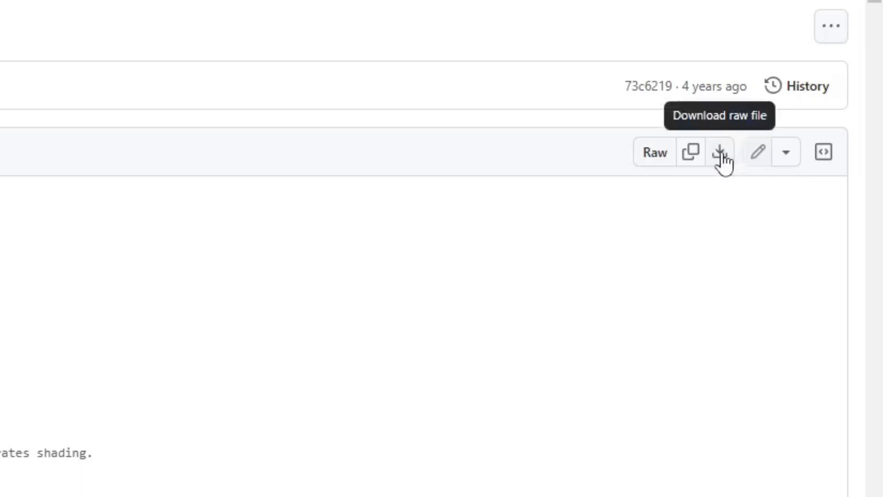
Step: Download the raw Color Shading.lua file and show it in the Downloads folder
left_click(721, 154)
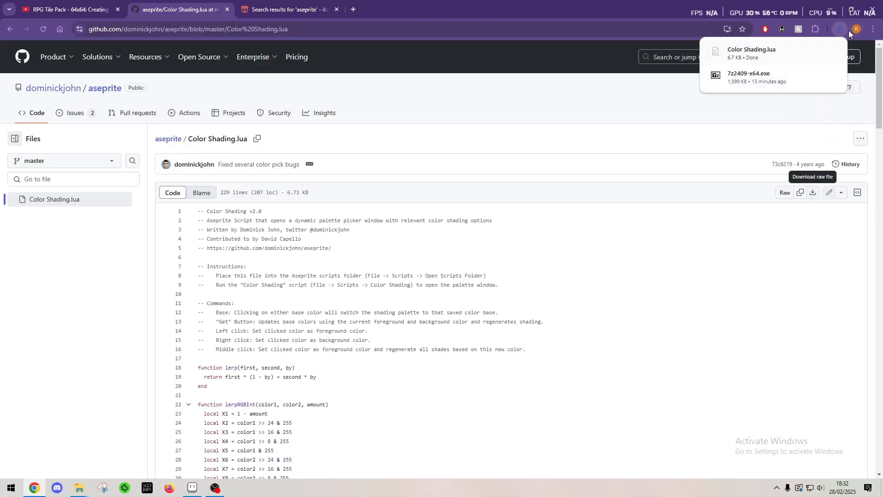
mouse_move(782, 53)
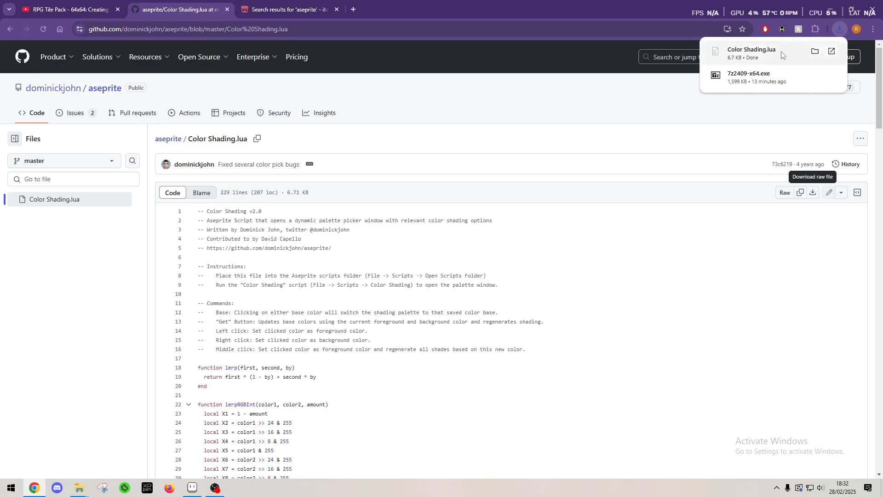
left_click(815, 51)
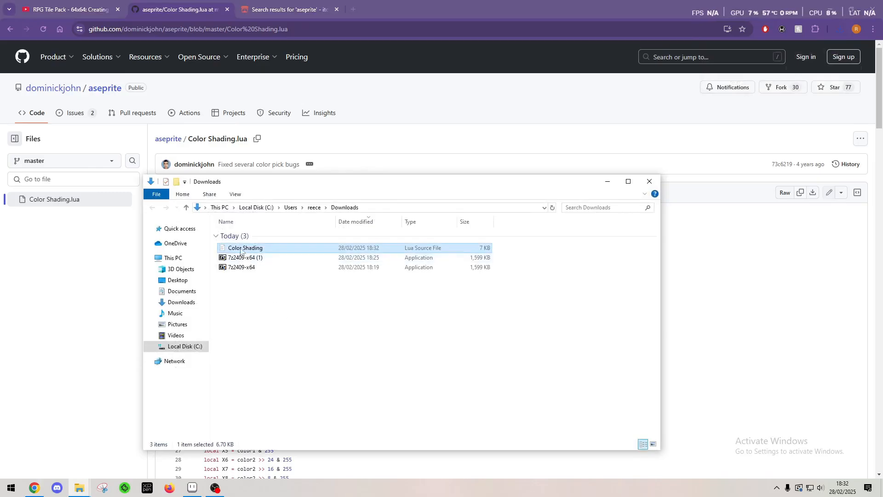
left_click(248, 286)
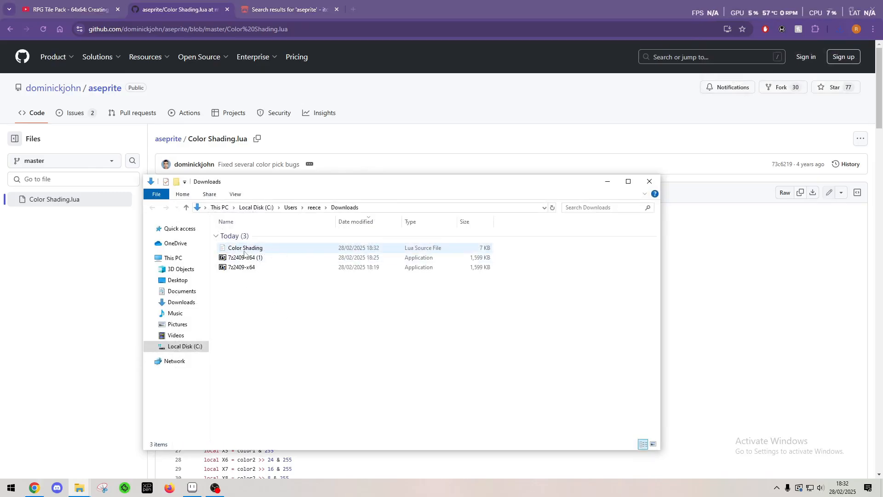
left_click(244, 250)
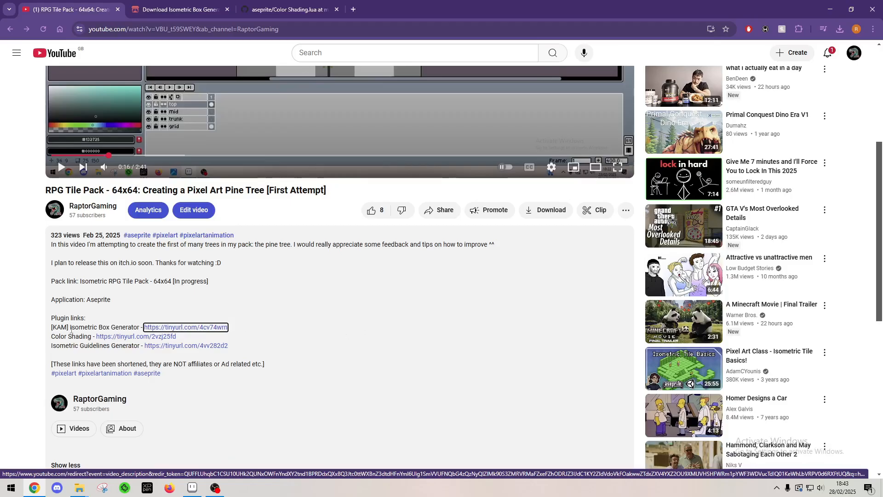
Step: Follow the video's [KAM] Isometric Box Generator link and download the Isometric Box Scripts from itch.io without paying
left_click(188, 327)
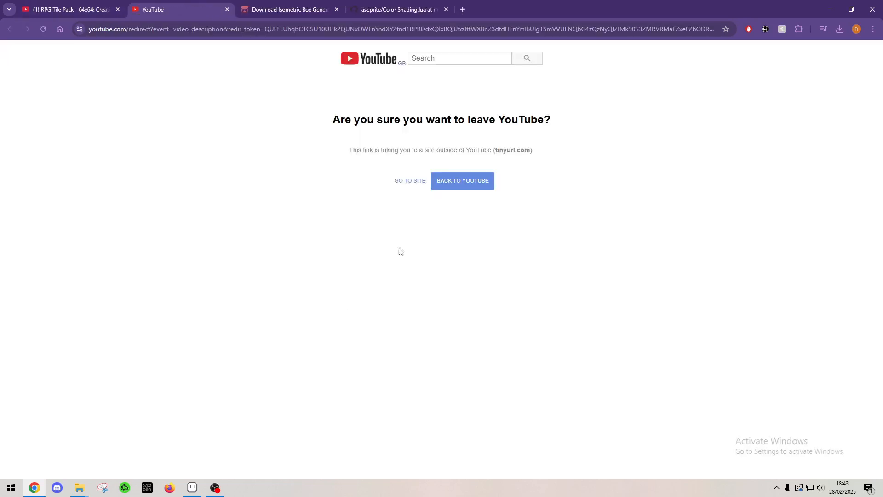
left_click(412, 182)
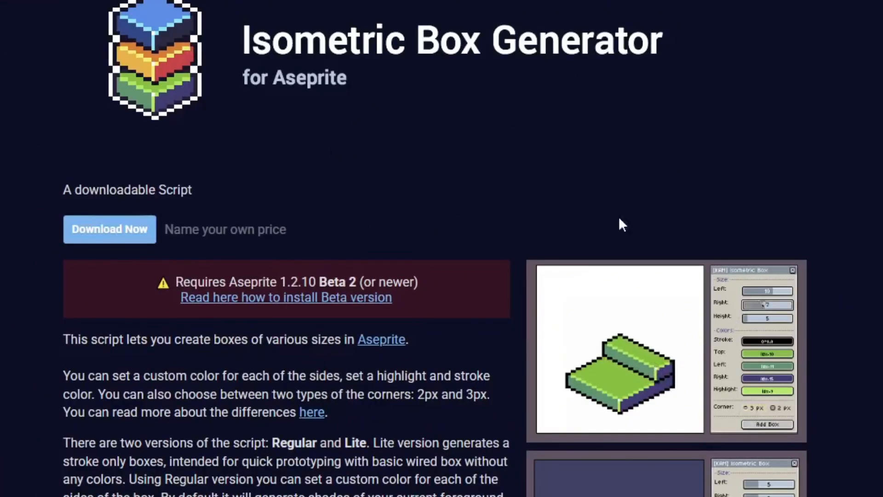
left_click(107, 233)
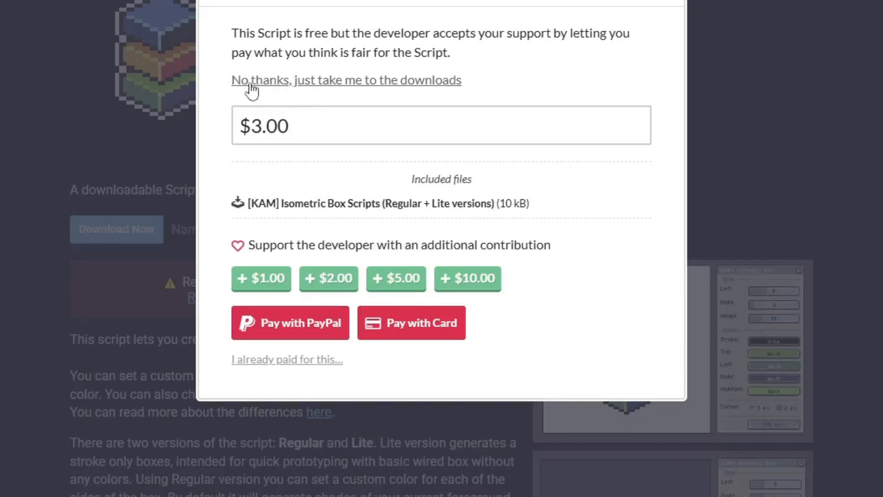
left_click(330, 85)
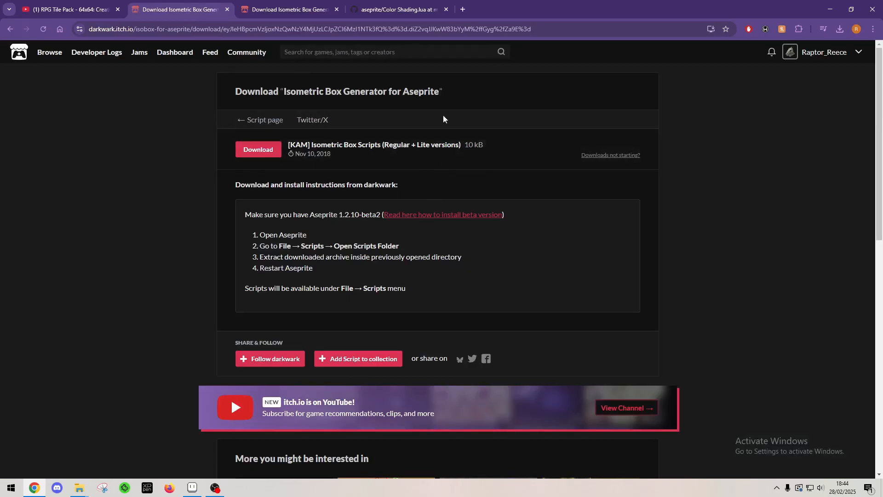
left_click(254, 153)
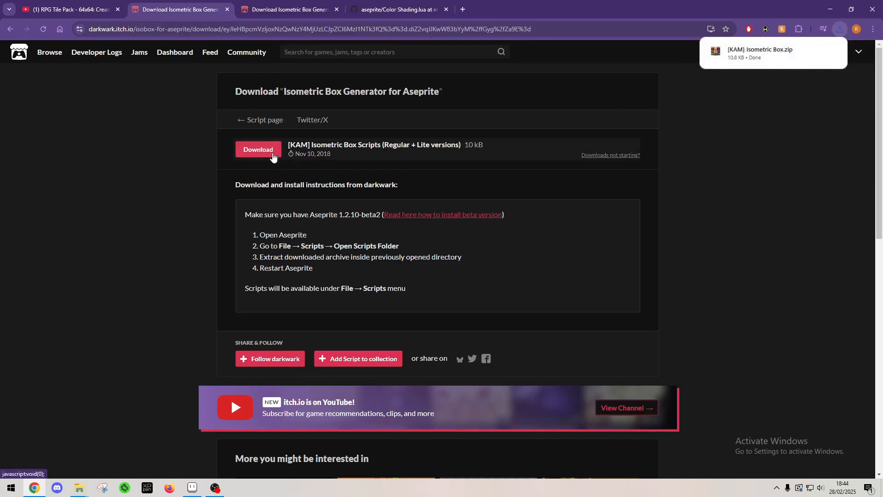
Step: Show the downloaded [KAM] Isometric Box.zip in the Downloads folder and open the archive in WinRAR
mouse_move(827, 55)
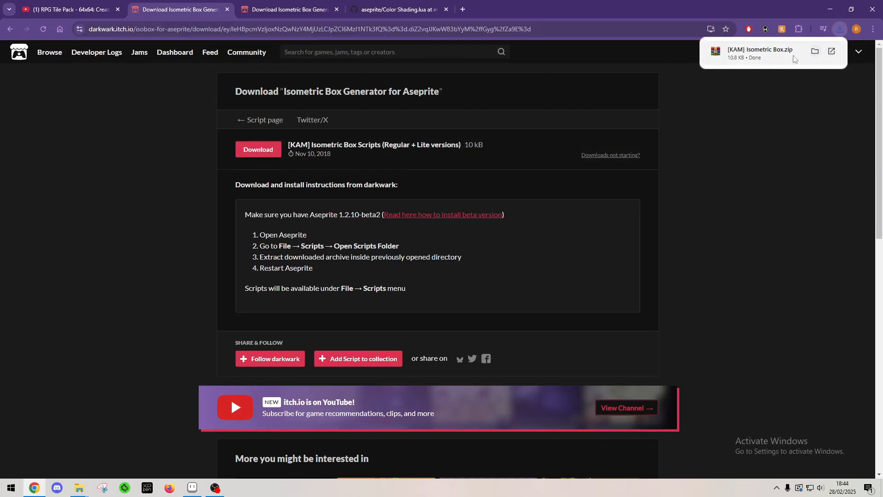
left_click(816, 52)
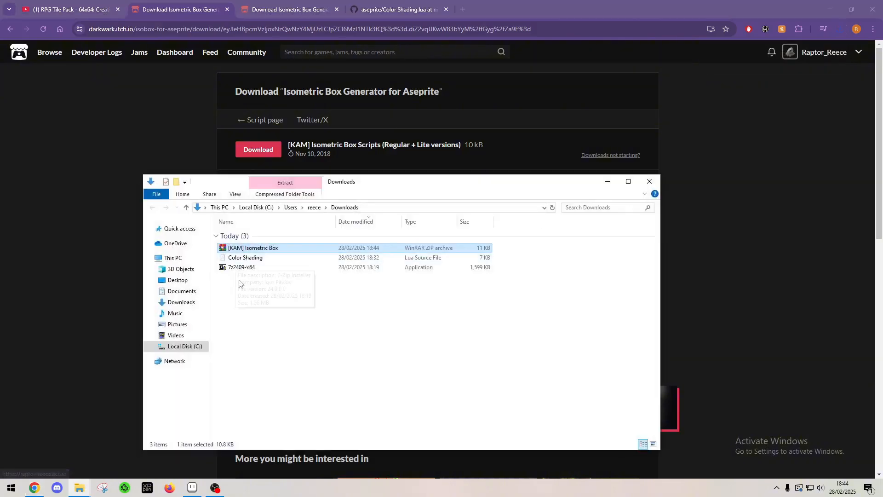
left_click(352, 339)
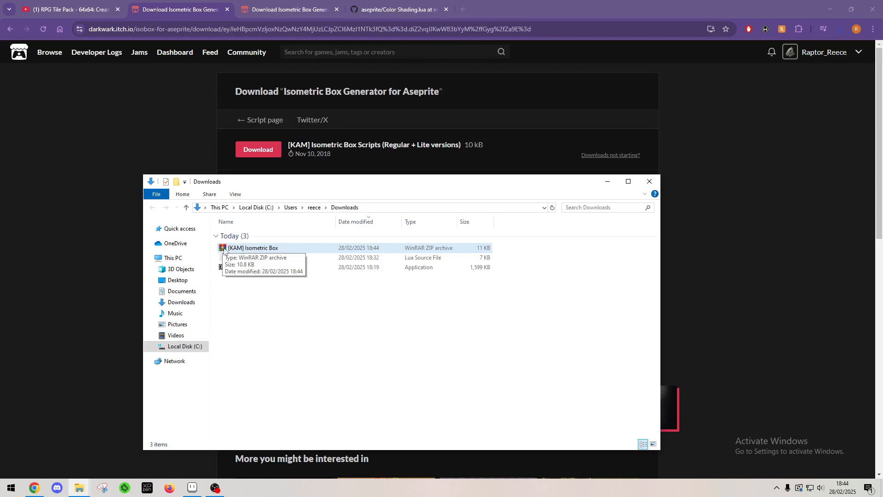
double_click(265, 251)
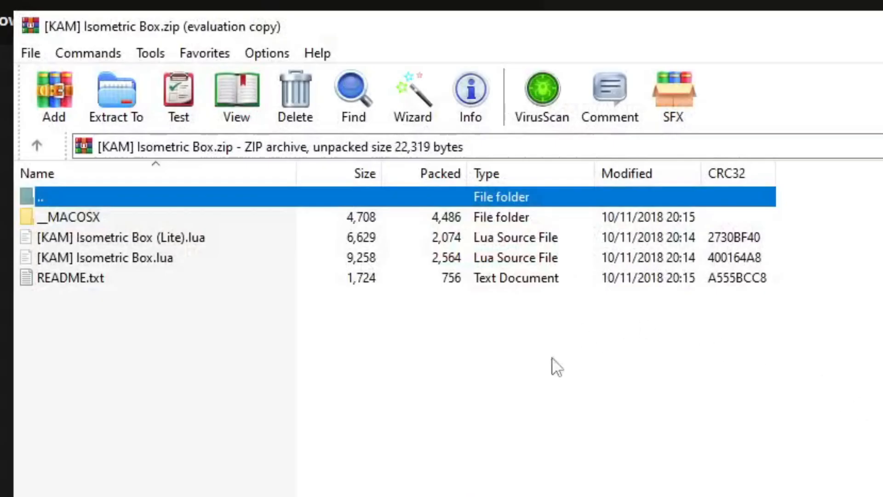
Step: Select [KAM] Isometric Box.lua in the archive and extract it to the [KAM] Isometric Box folder in Downloads
left_click(878, 425)
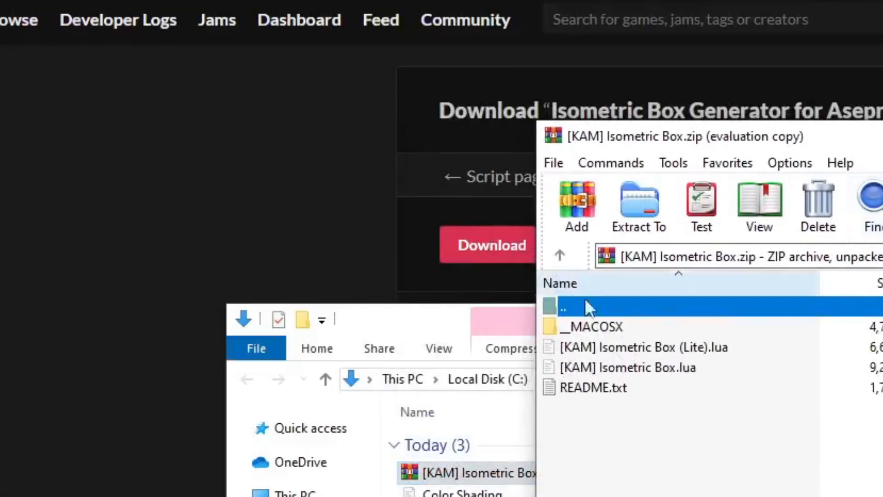
left_click(693, 368)
left_click(685, 345)
left_click(682, 367)
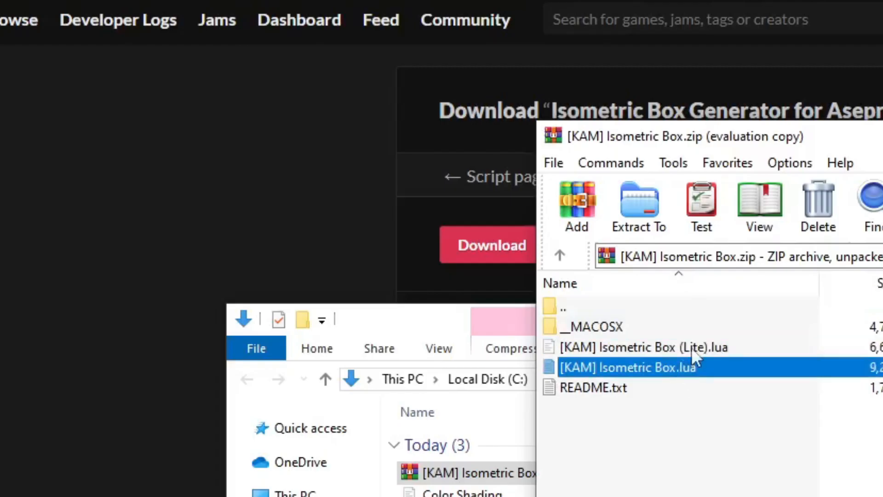
left_click(692, 347)
left_click(684, 368)
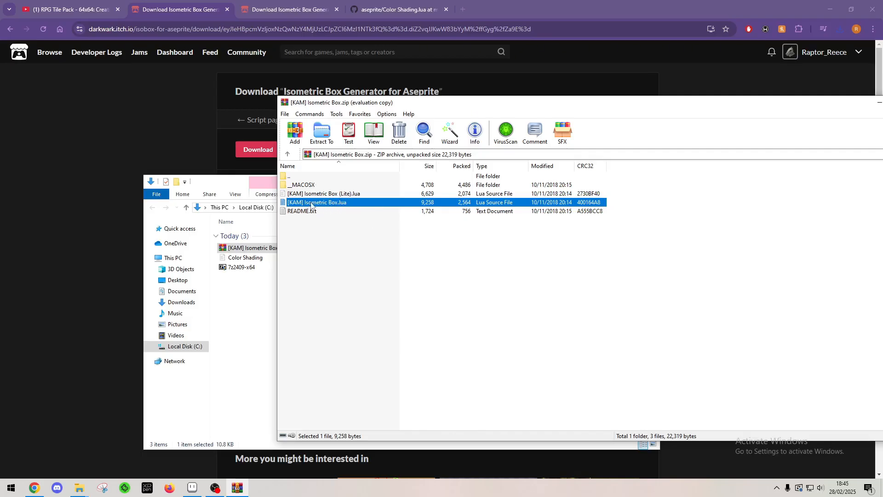
left_click(355, 194)
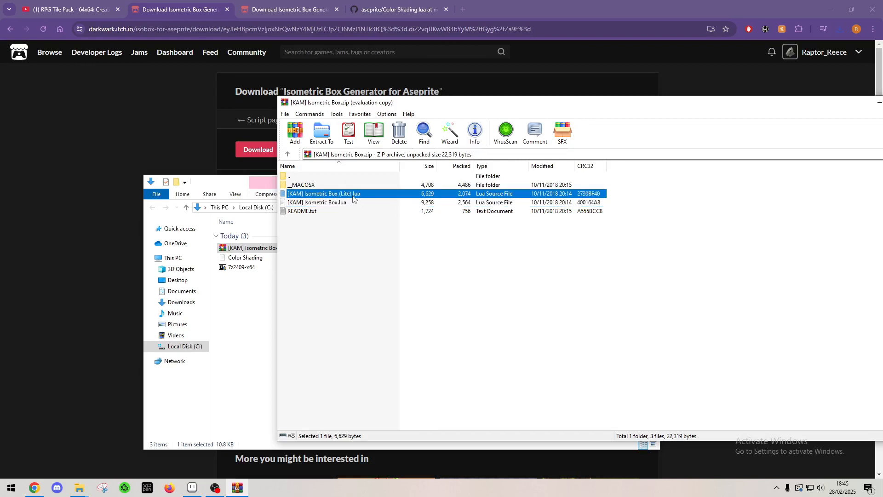
left_click(342, 202)
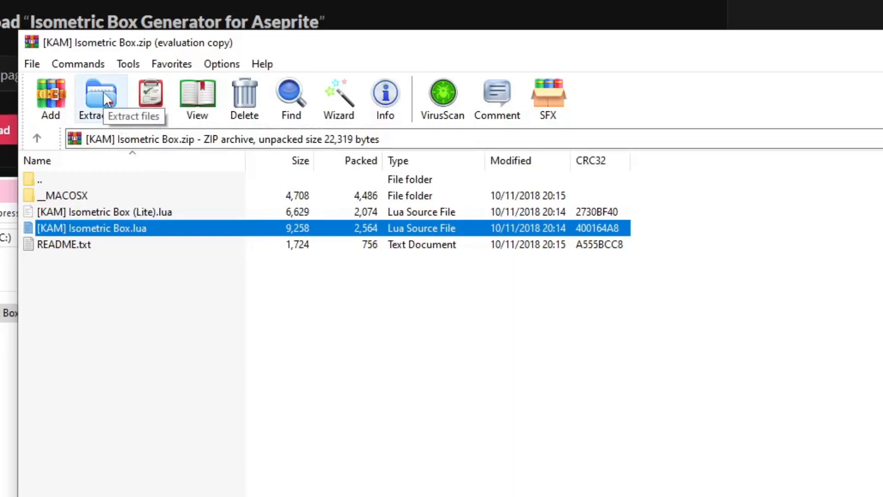
left_click(103, 91)
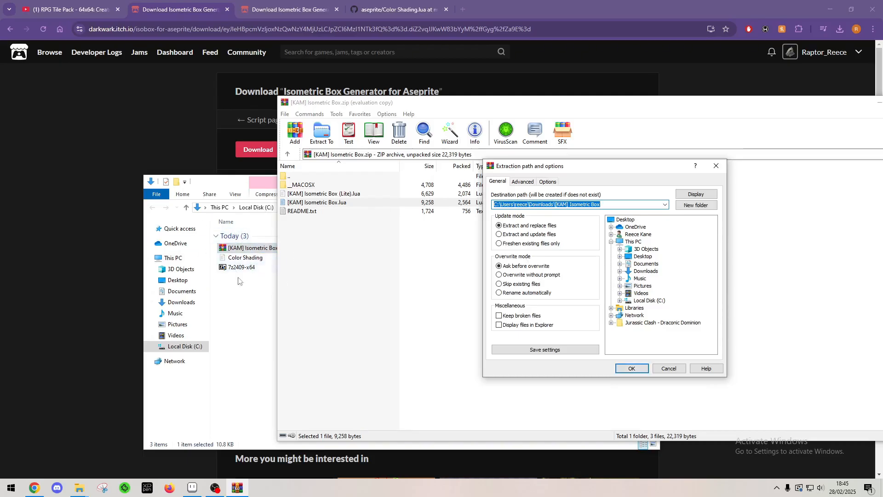
left_click(633, 369)
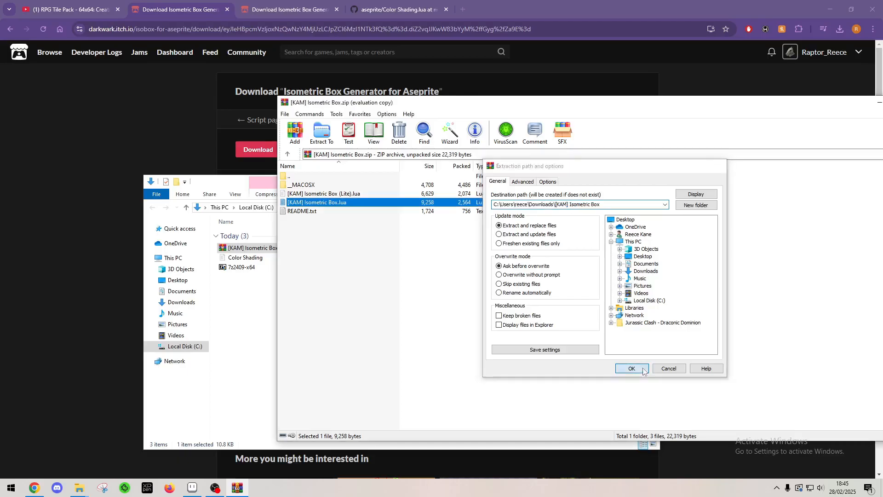
Step: Move the extracted [KAM] Isometric Box Lua file out of its folder into Downloads and return to Downloads
left_click(247, 318)
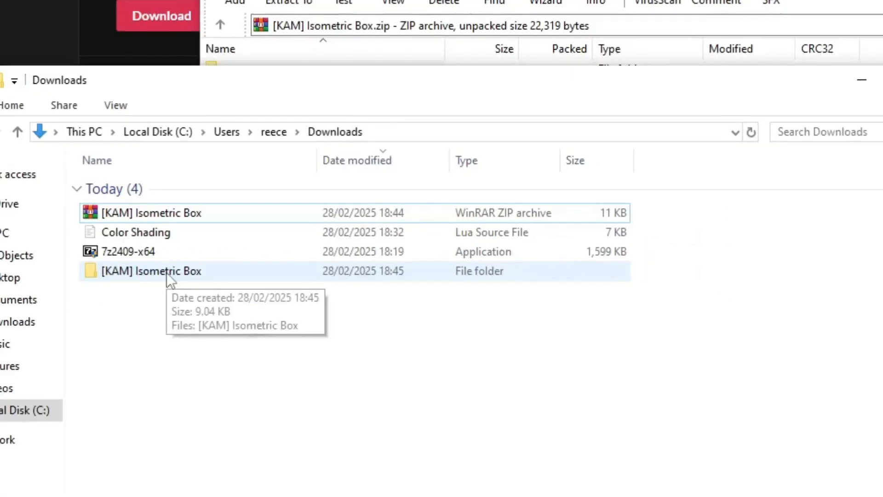
double_click(261, 277)
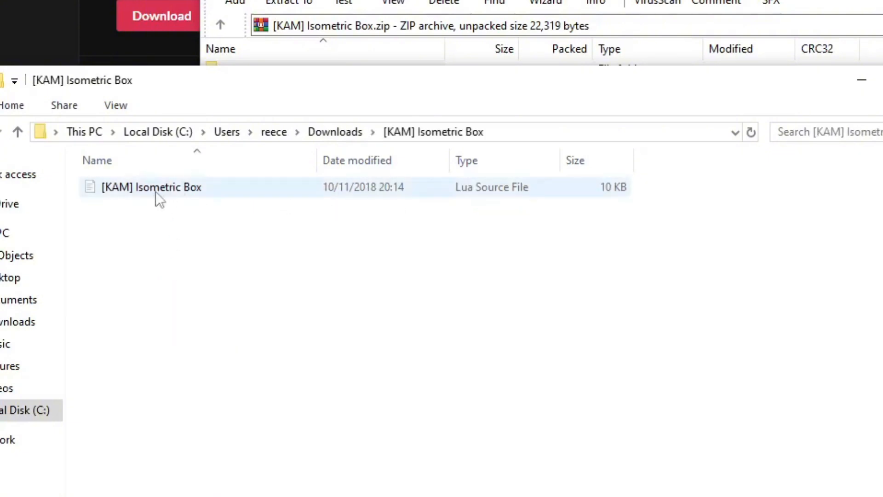
left_click_drag(186, 190, 336, 131)
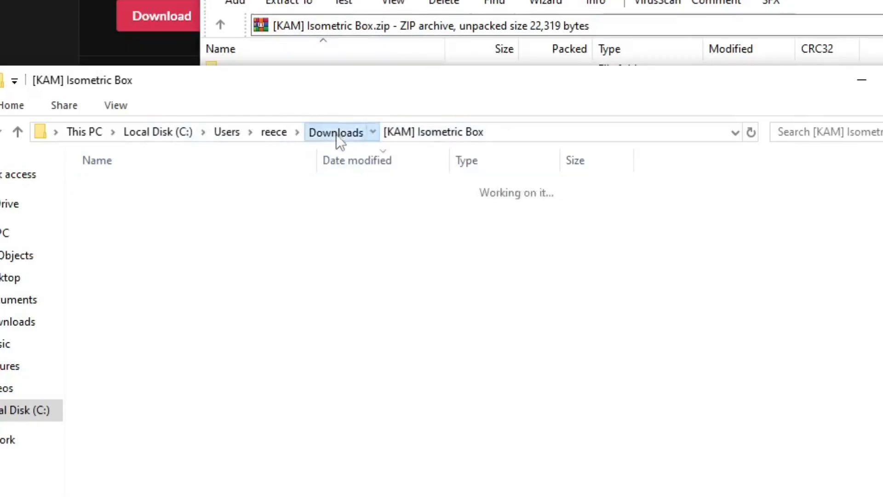
left_click(337, 133)
Step: Delete the emptied [KAM] Isometric Box folder from Downloads
left_click(157, 276)
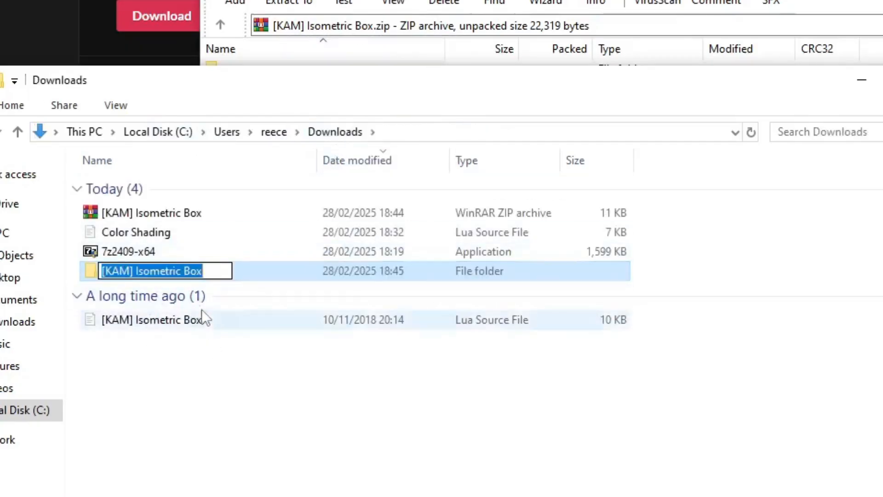
left_click(239, 268)
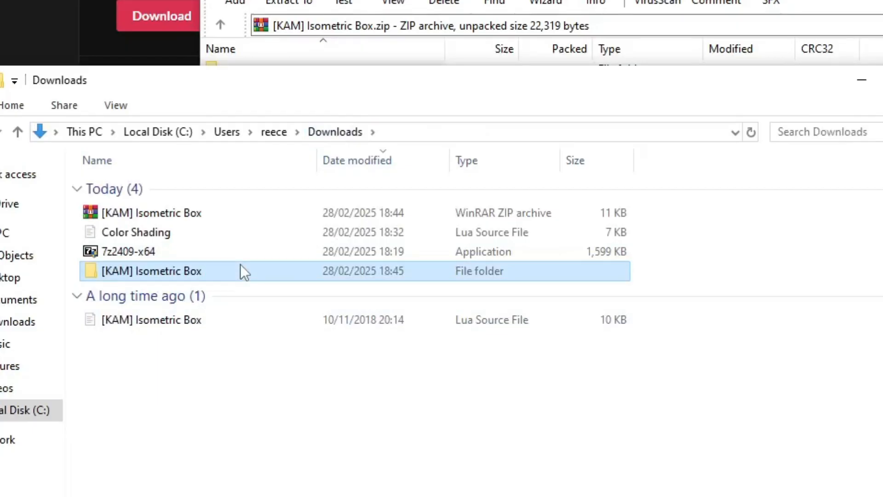
key("Delete")
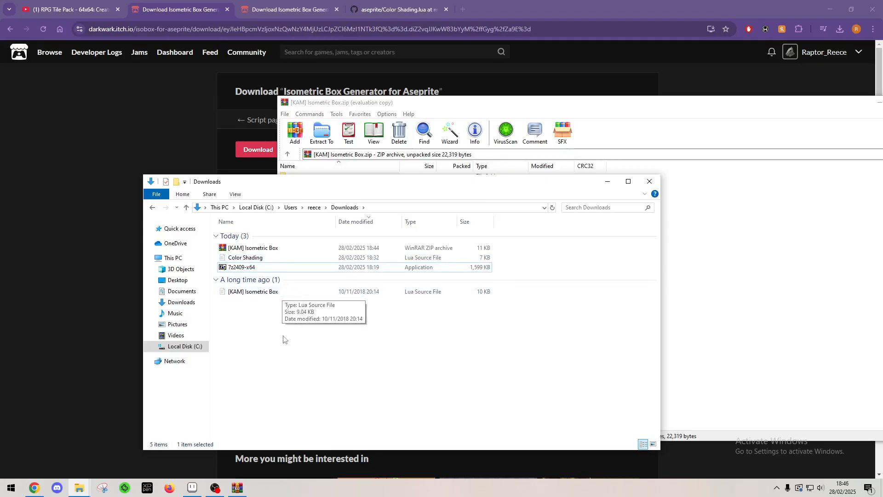
Step: Close the WinRAR archive window and delete the [KAM] Isometric Box zip archive from Downloads
left_click(782, 293)
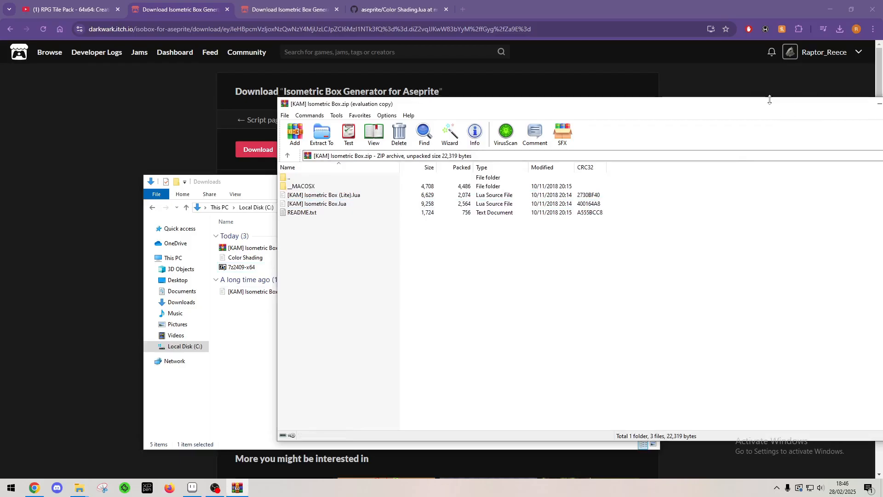
left_click_drag(786, 113, 503, 111)
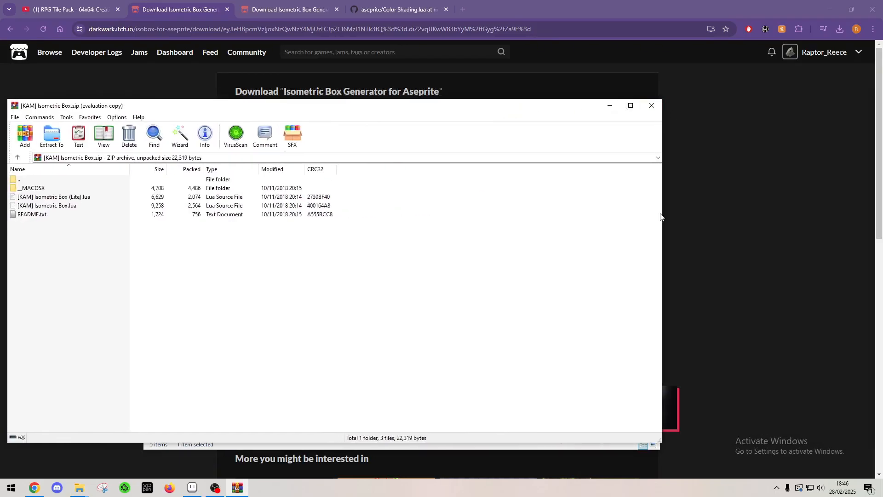
left_click(652, 105)
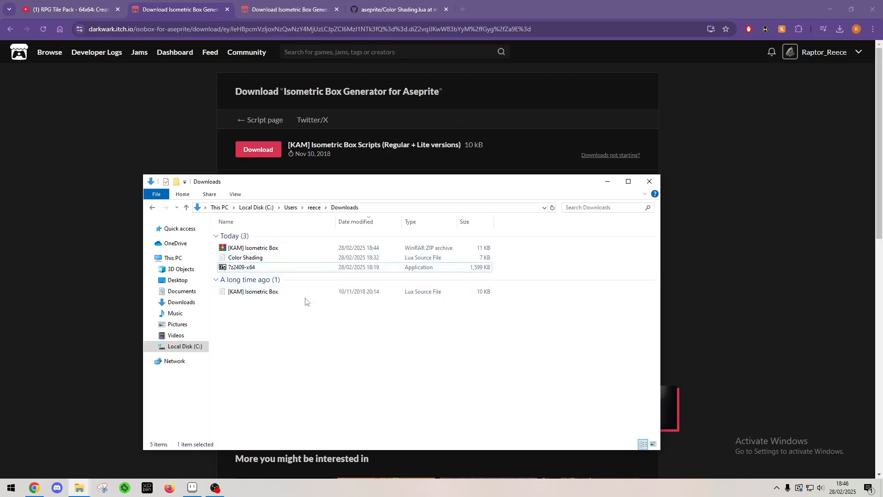
left_click(293, 253)
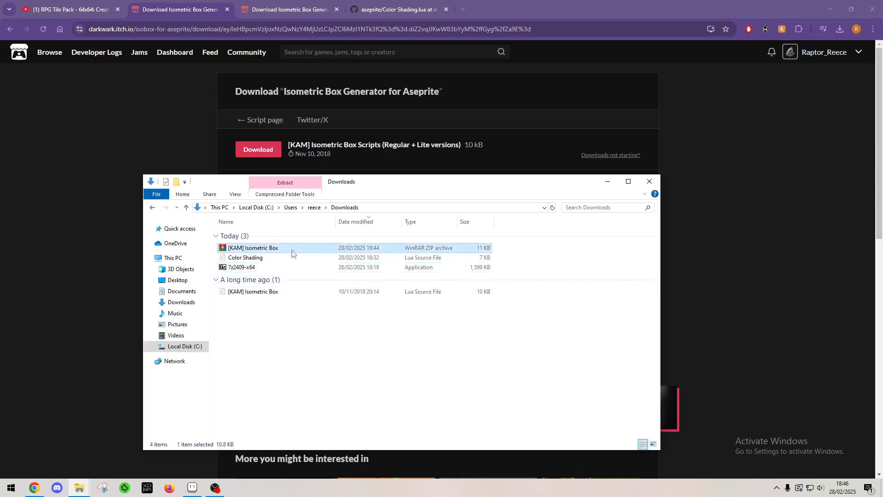
key("Delete")
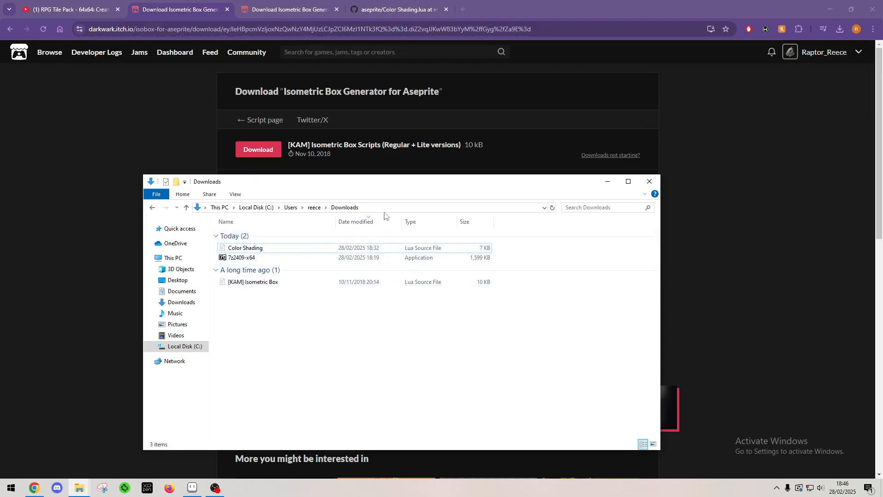
left_click(416, 250)
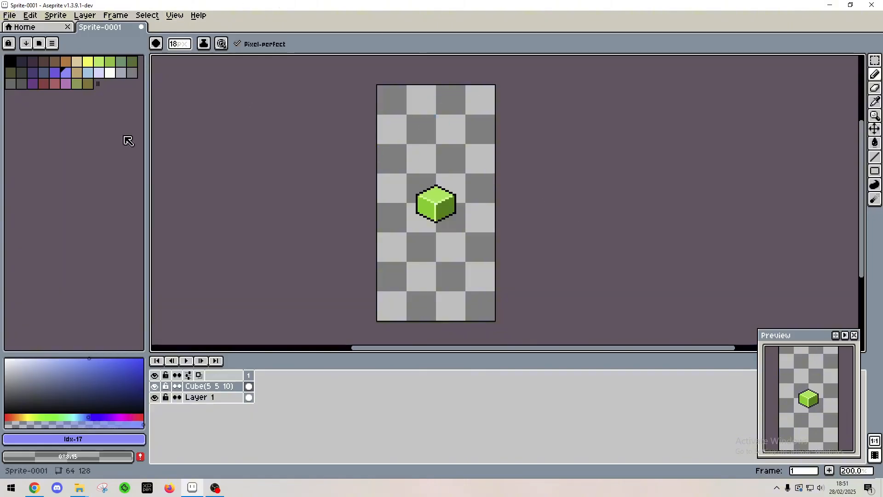
Step: Open the scripts folder from Aseprite and select the [KAM] Isometric Box, Color Shading and Isometric guidelines Lua files
left_click(33, 27)
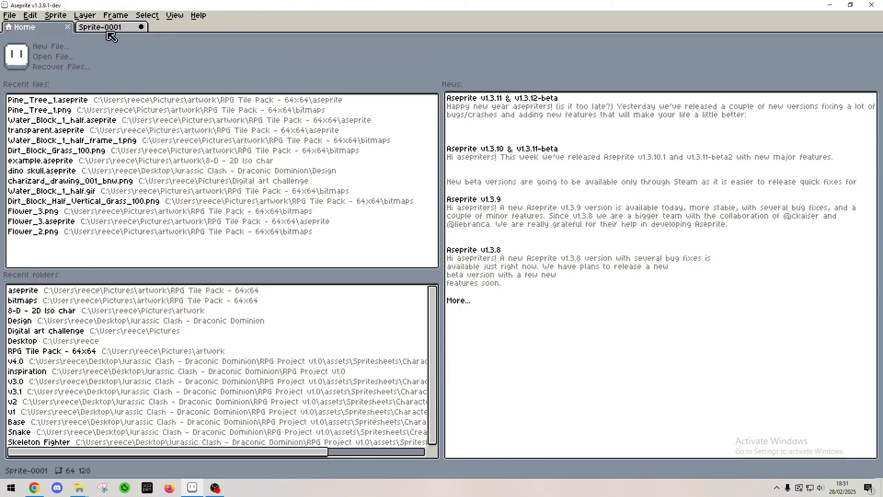
left_click(118, 29)
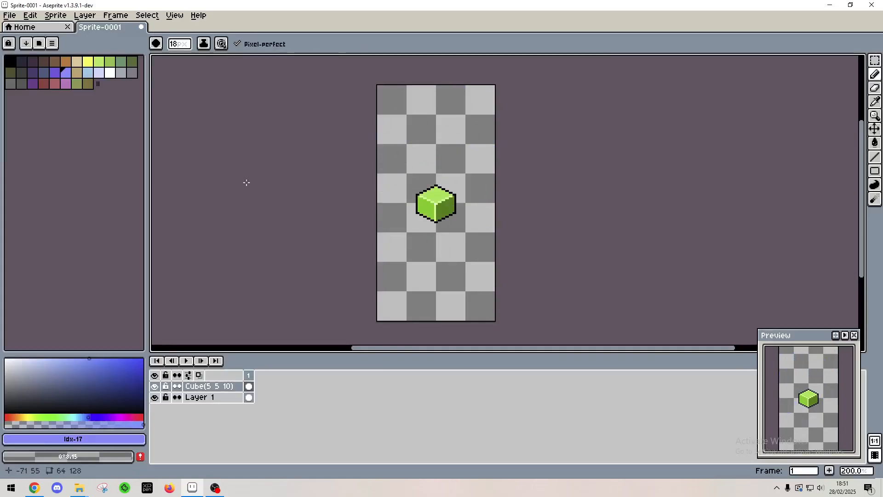
left_click(10, 15)
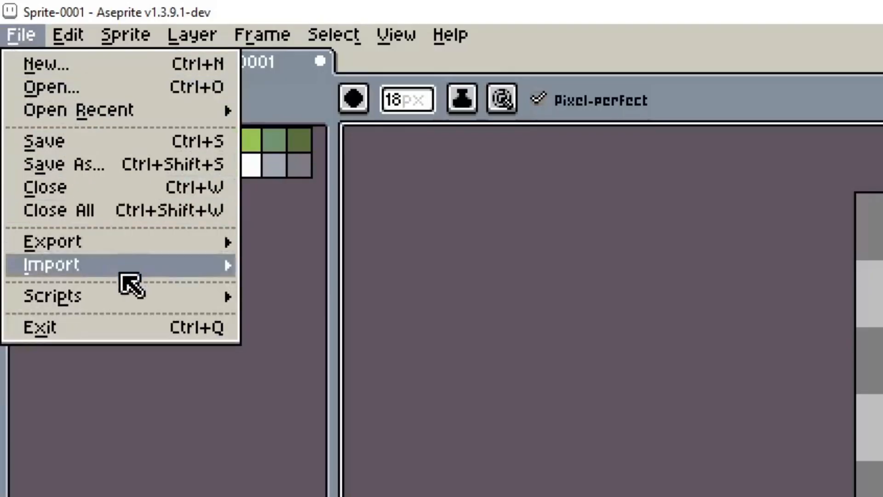
mouse_move(133, 296)
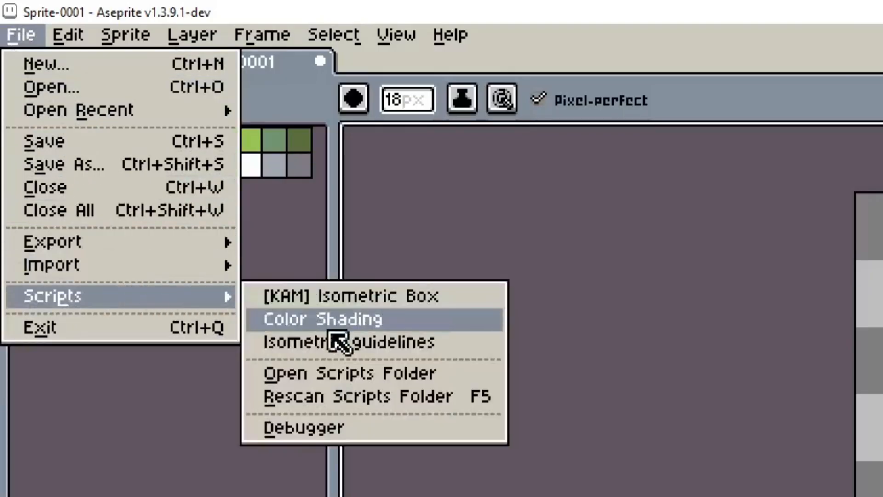
left_click(367, 381)
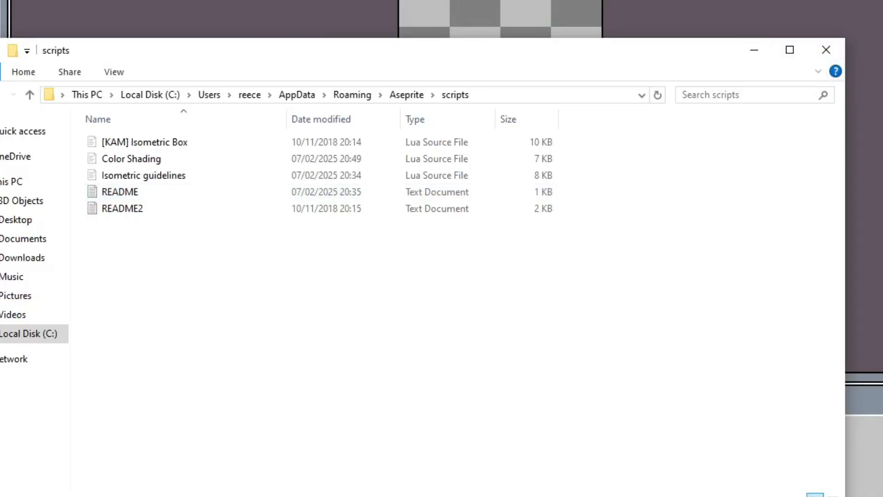
left_click_drag(474, 237, 430, 211)
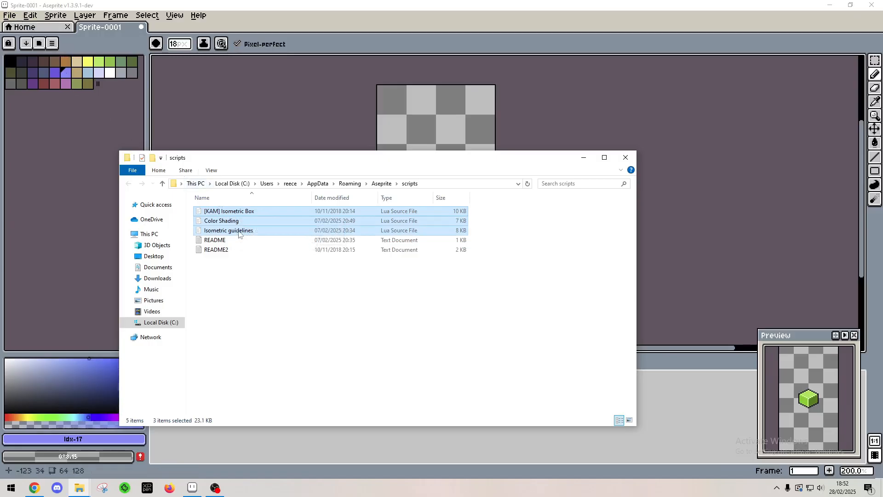
Step: Run the [KAM] Isometric Box script in Aseprite and place its dialog beside the sprite canvas
left_click(9, 15)
mouse_move(51, 133)
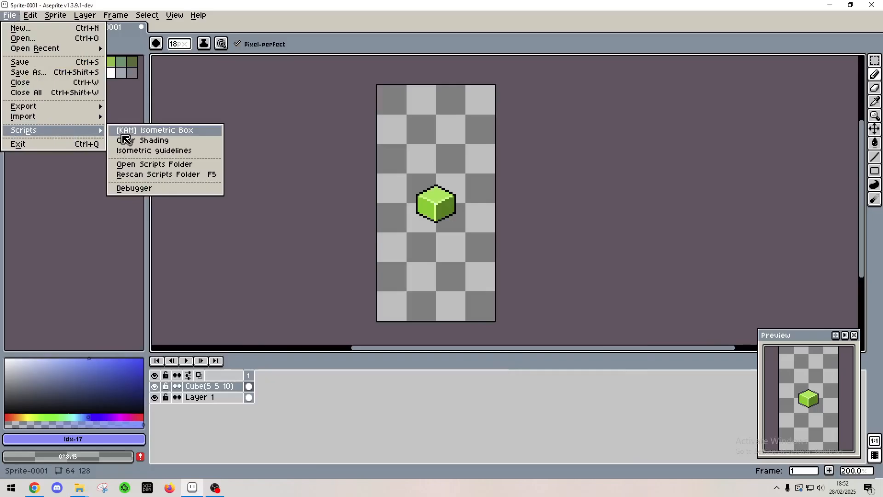
left_click(170, 136)
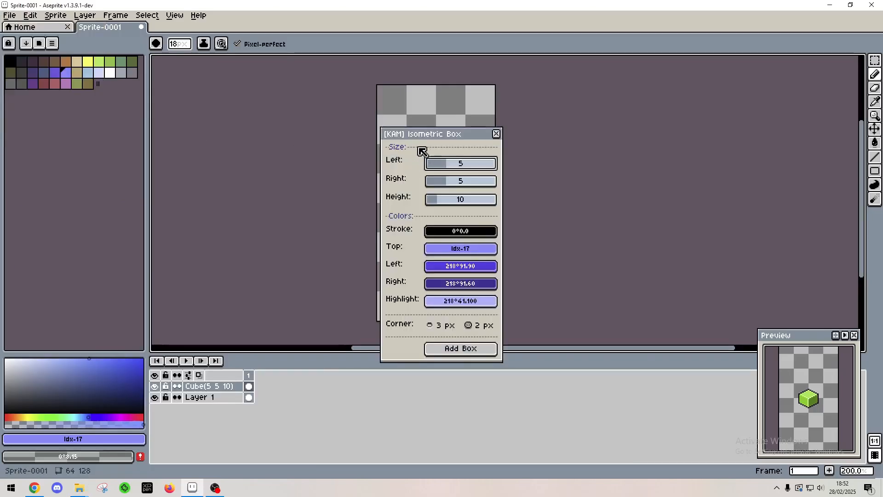
left_click_drag(425, 140, 626, 105)
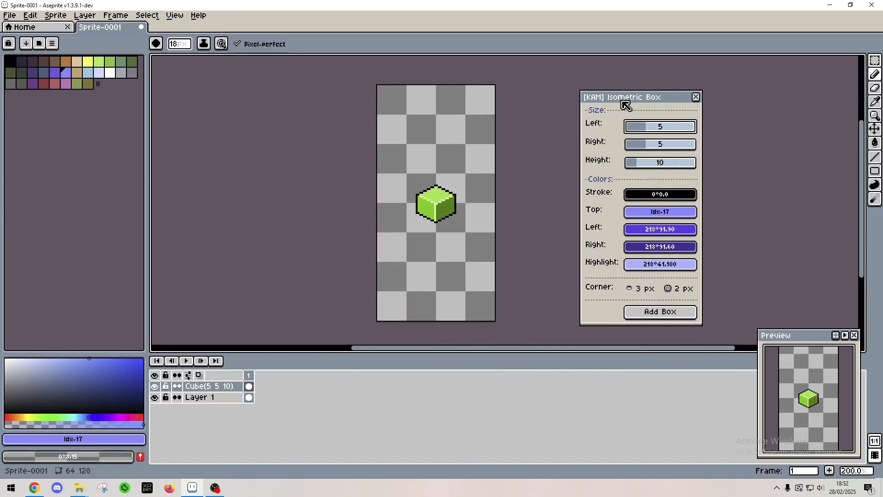
Step: Run the Color Shading script on the open sprite
left_click(9, 15)
mouse_move(65, 132)
left_click(159, 140)
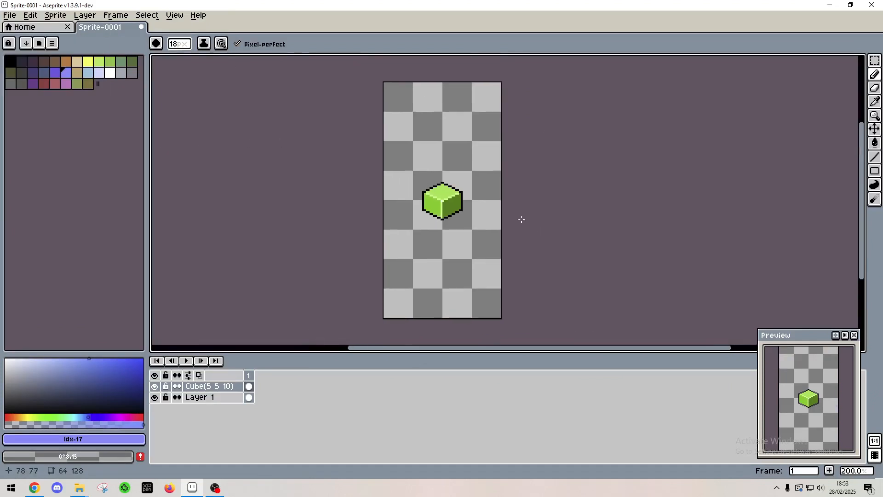
scroll(467, 203, "up", 2)
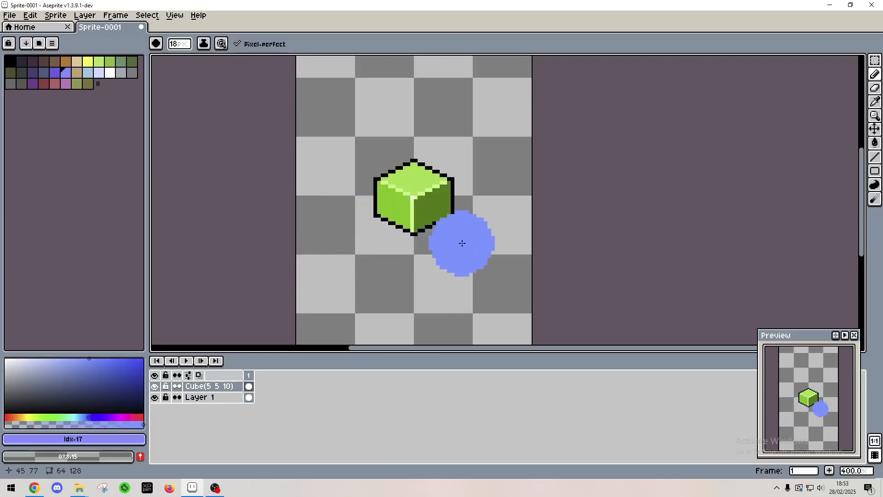
left_click(9, 15)
mouse_move(106, 133)
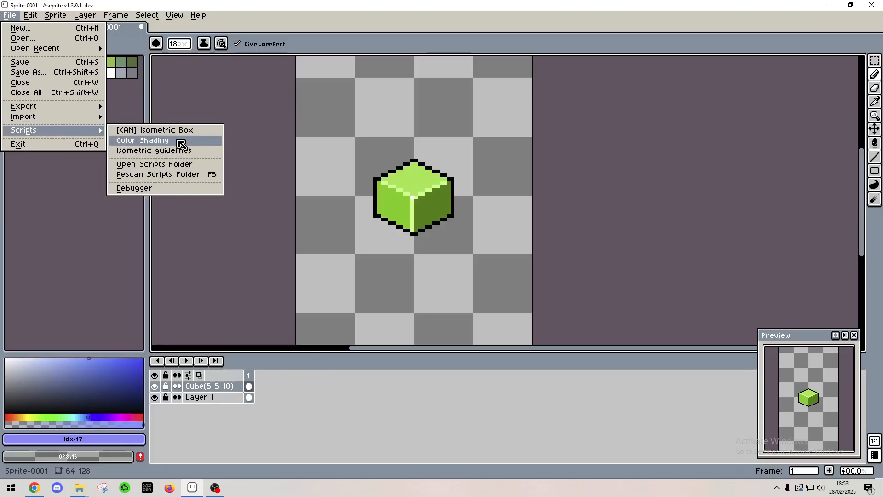
left_click(242, 124)
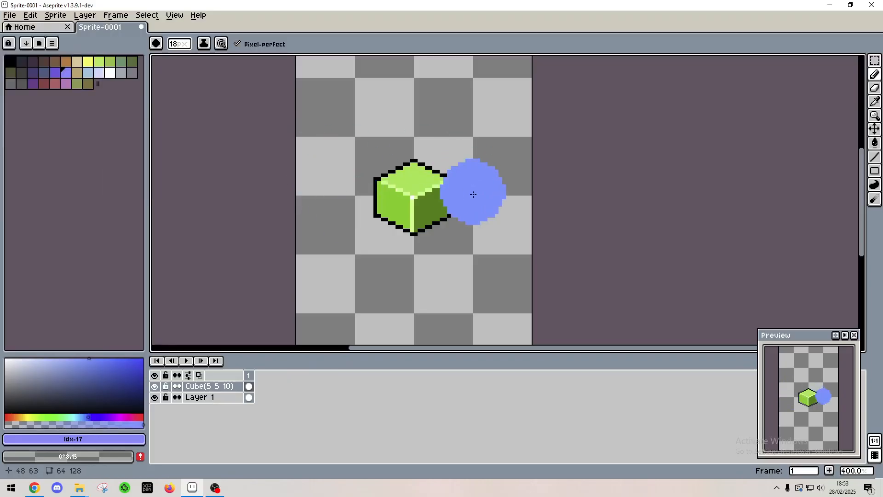